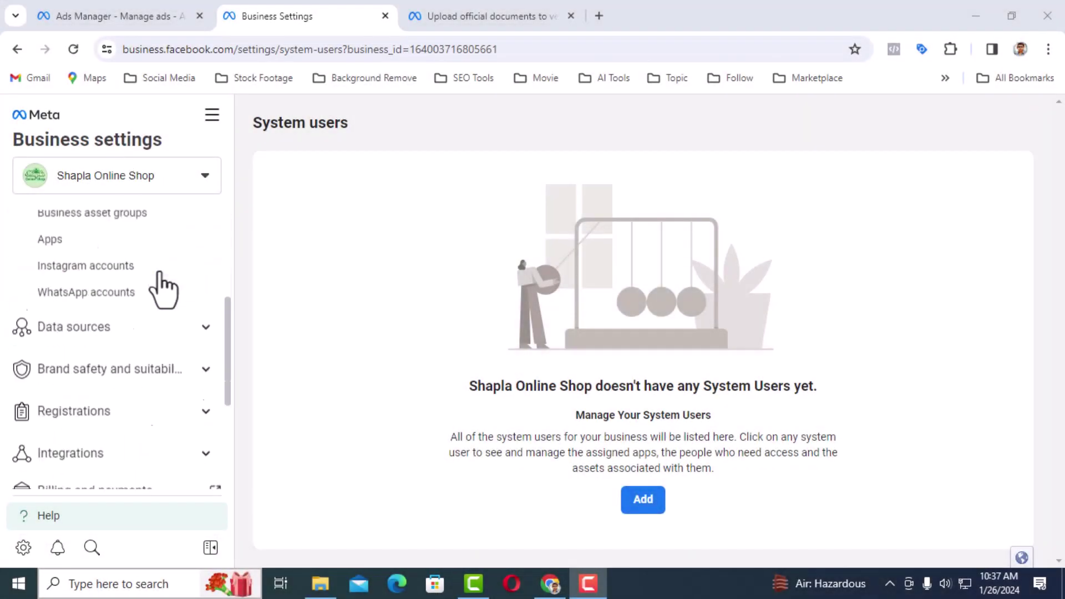
scroll(159, 283, down, 2)
scroll(159, 284, down, 2)
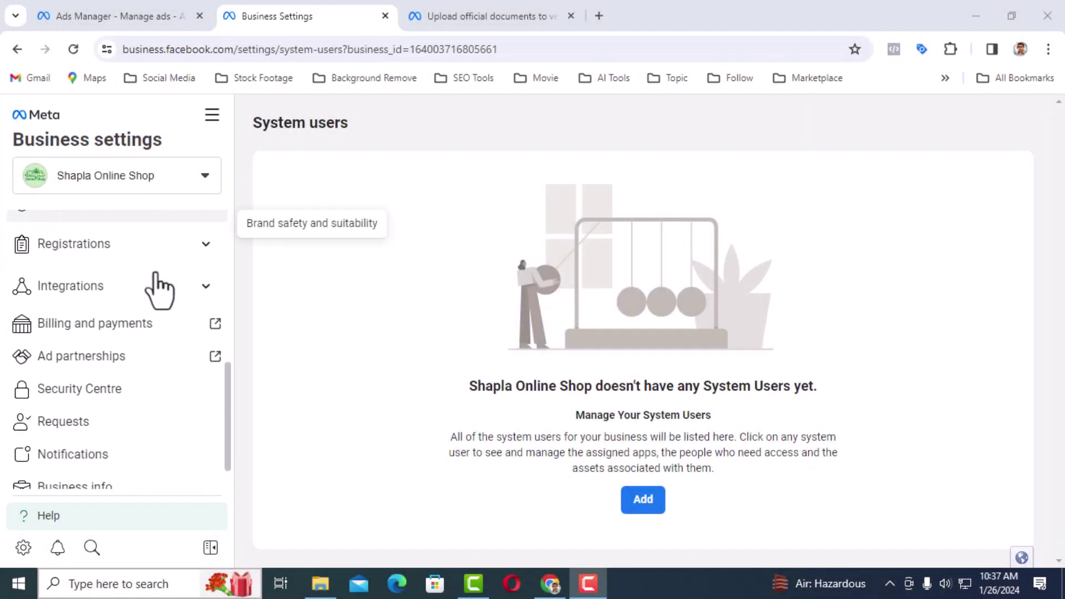
scroll(159, 283, down, 1)
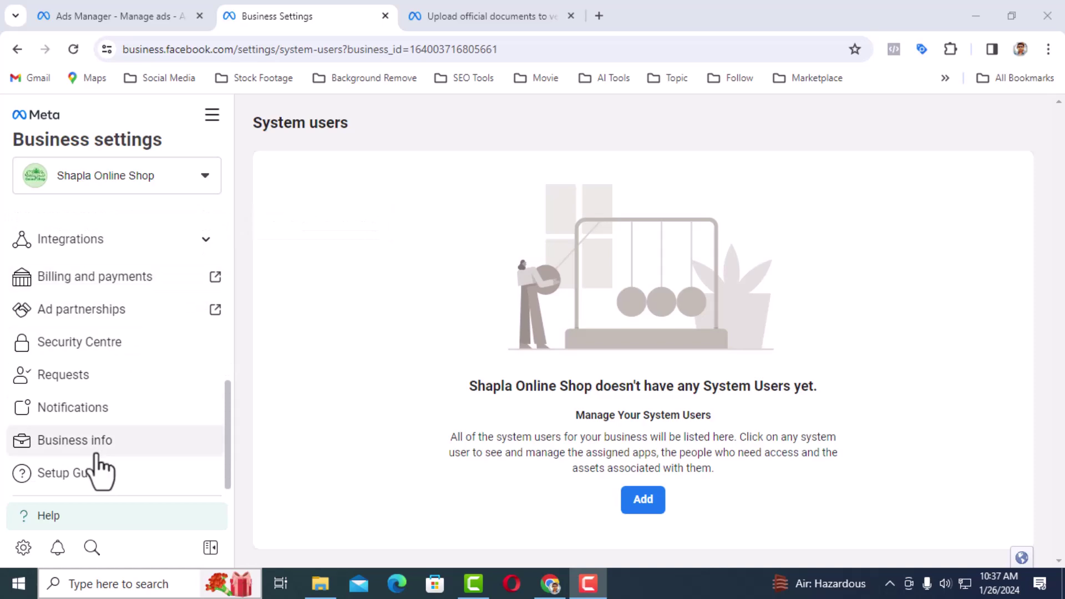
View the Business info page and highlight the verification requirement sentence next to the Unverified status.
click(129, 454)
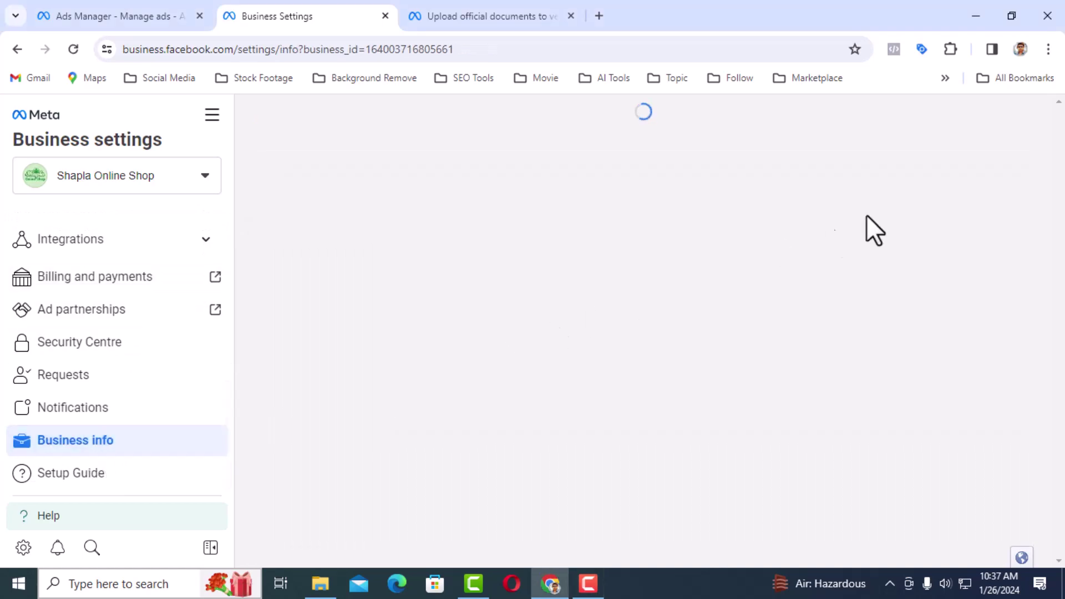
scroll(907, 225, down, 2)
scroll(902, 213, down, 2)
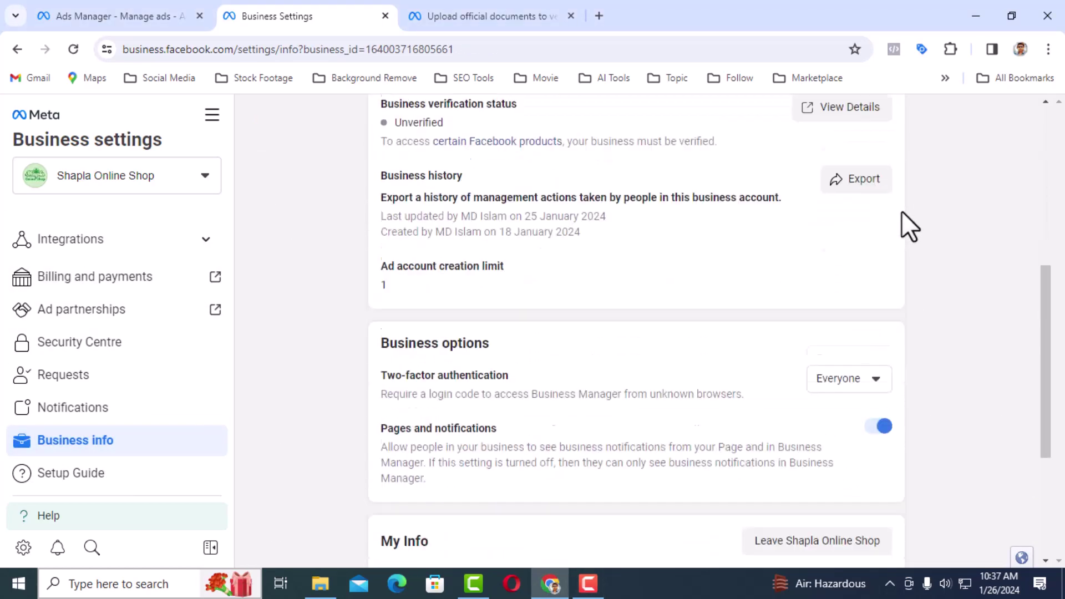
scroll(903, 213, down, 1)
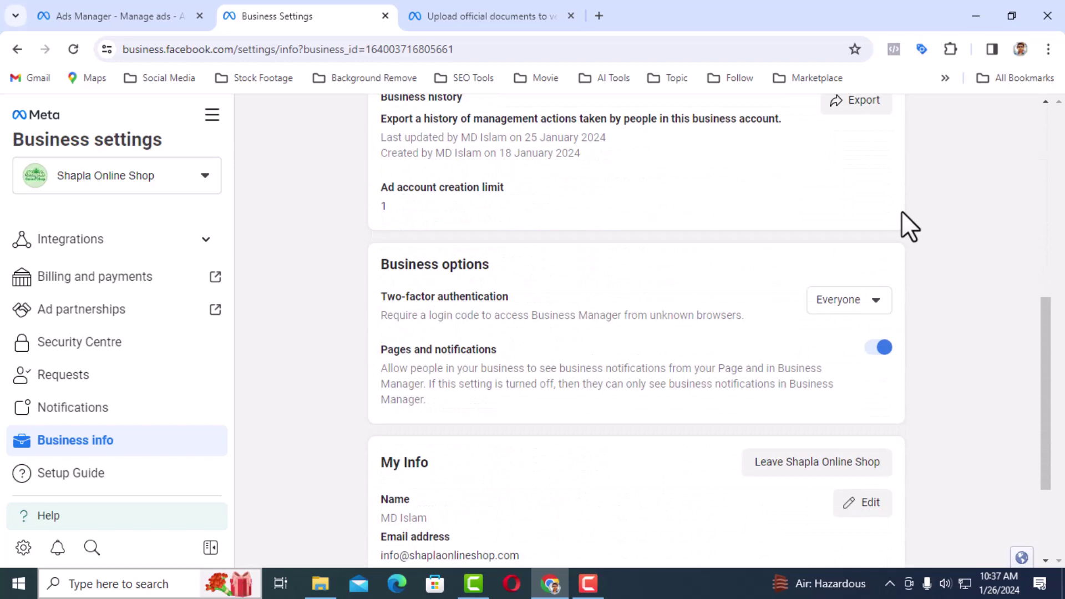
scroll(899, 214, up, 2)
scroll(895, 216, up, 1)
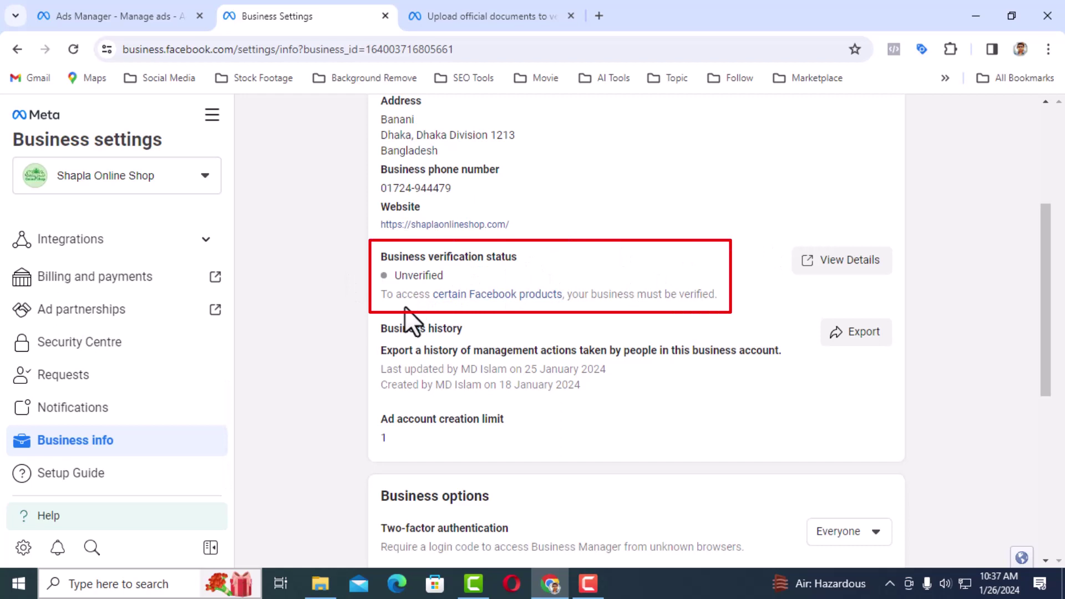
drag(381, 305, 570, 309)
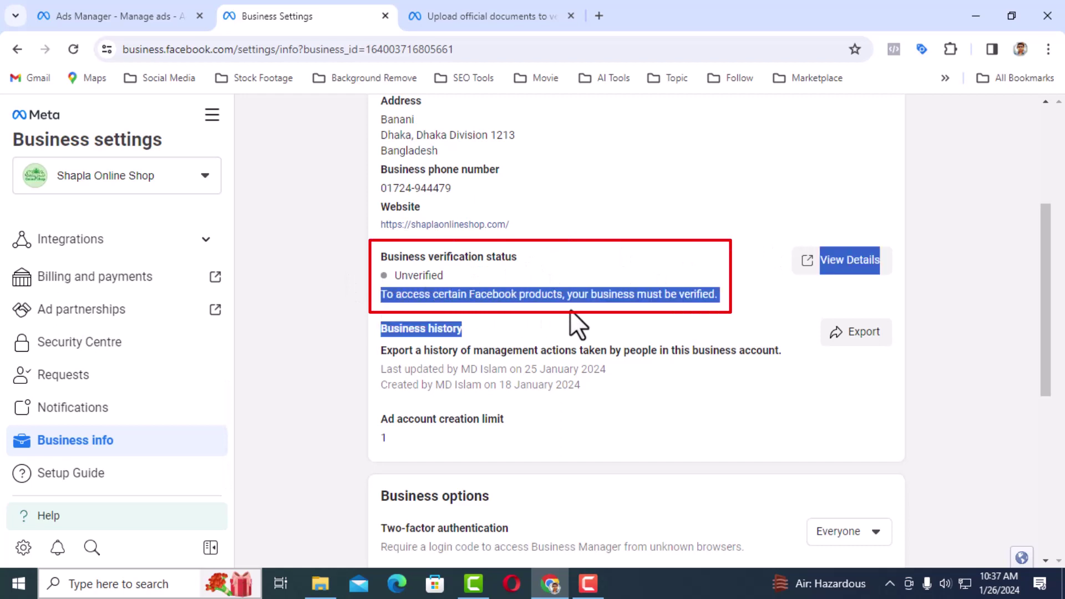
click(745, 289)
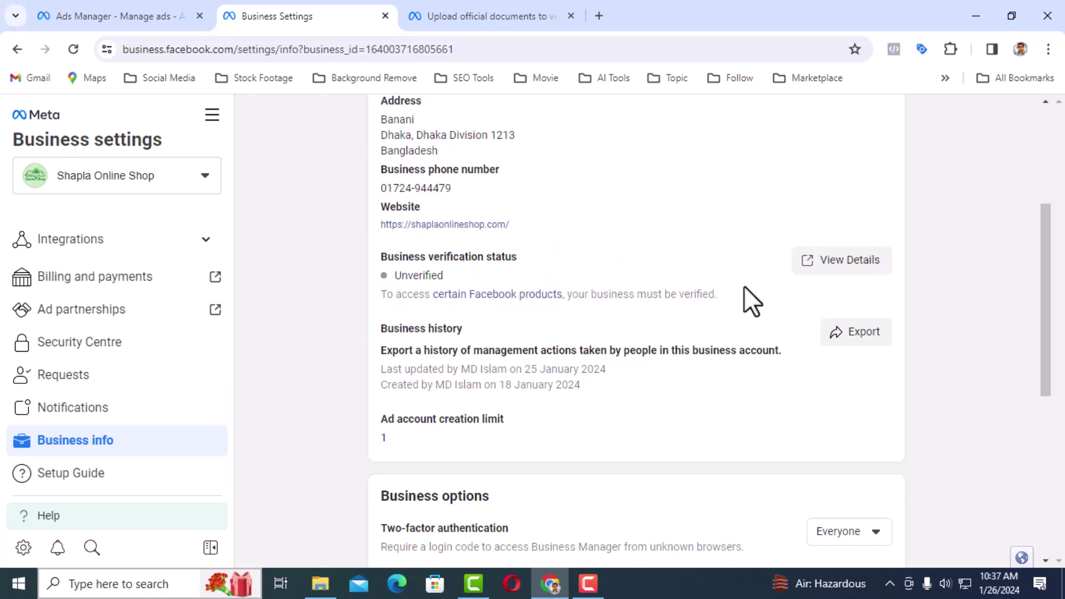
View the verification details in Security Centre, highlighting the 'Ineligible for verification' status.
click(841, 261)
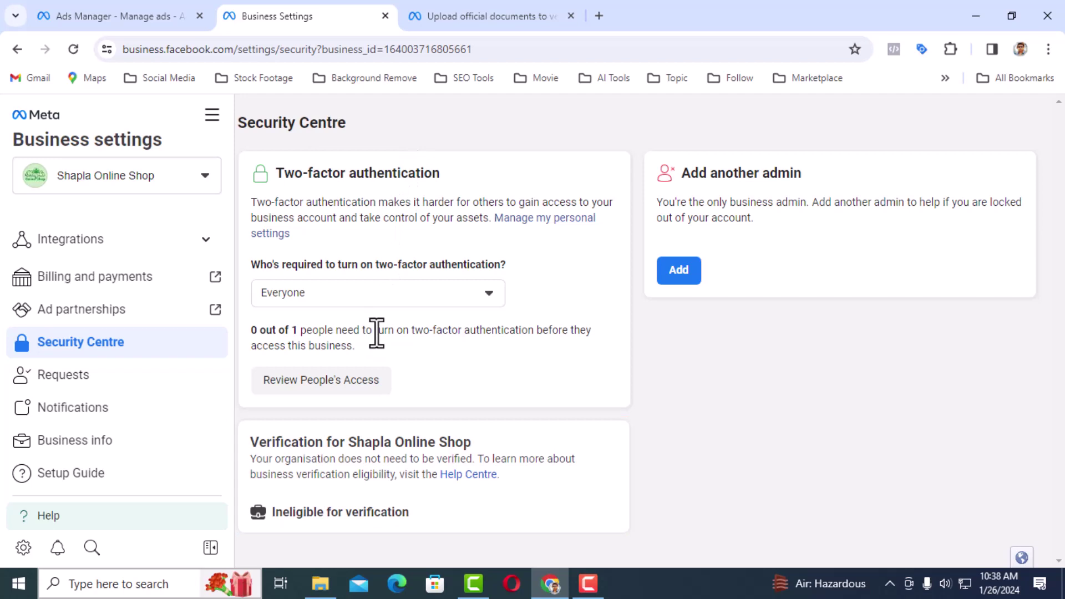
drag(307, 511, 428, 520)
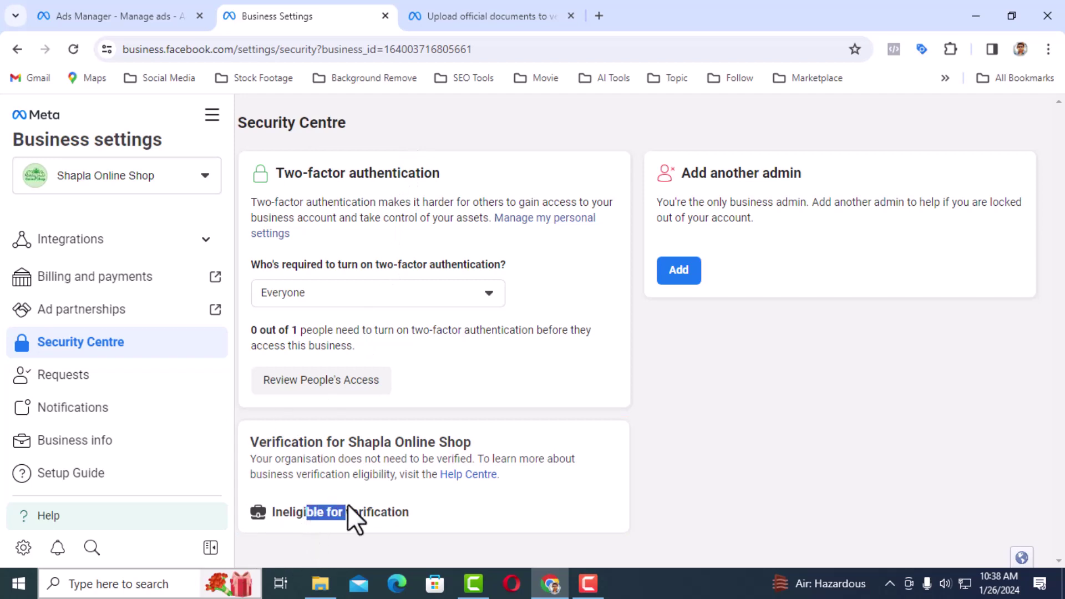
click(429, 509)
Read the Accepted document types list (incorporation certificate, business licence, bank statement) in the help article, then close it.
click(450, 16)
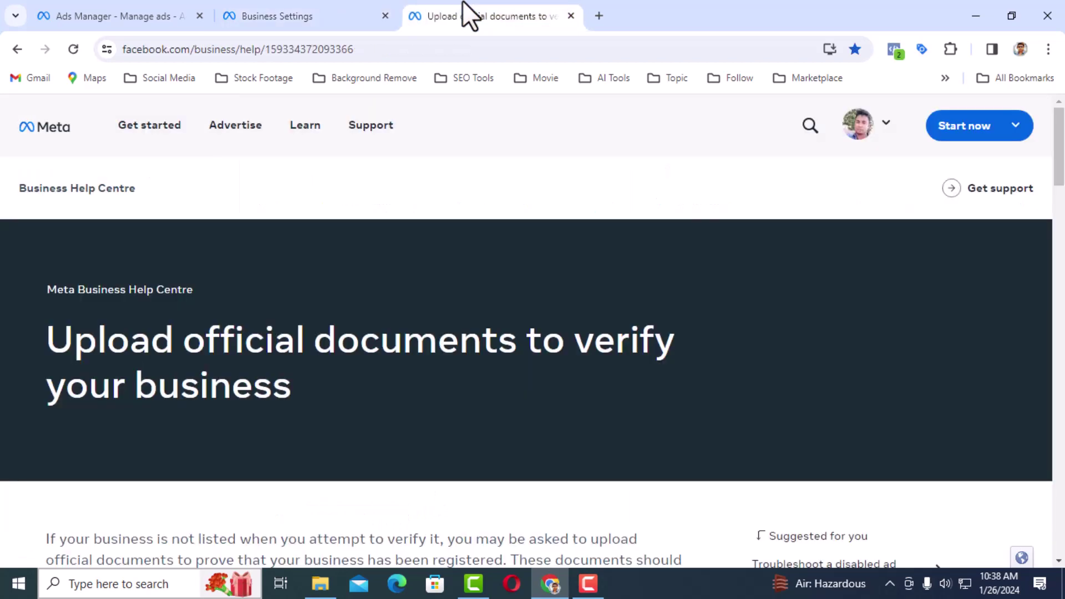
scroll(354, 333, down, 1)
scroll(353, 333, down, 1)
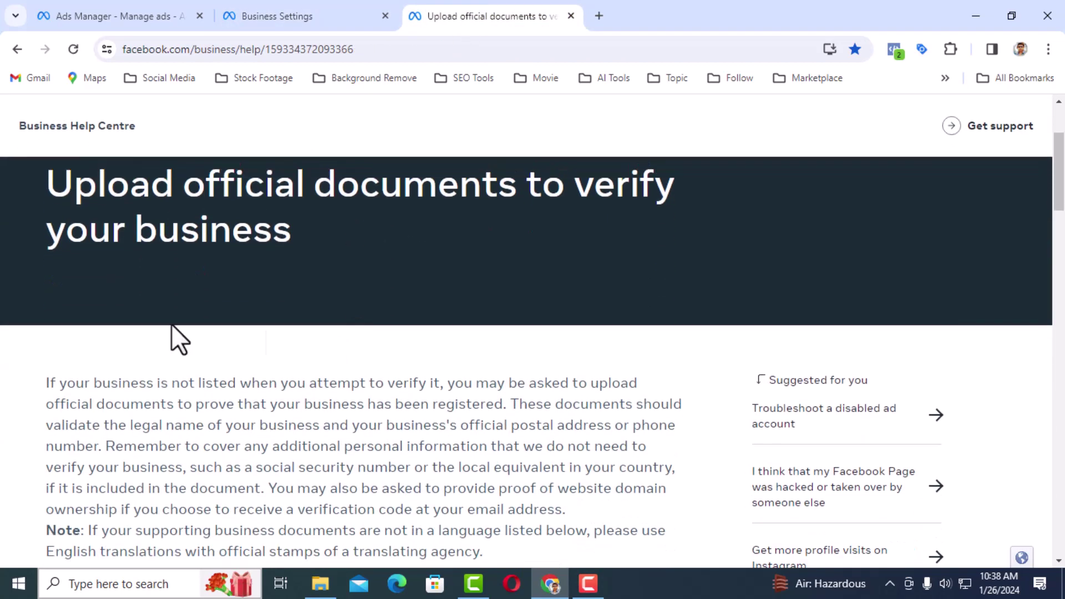
scroll(252, 318, down, 2)
scroll(252, 318, down, 1)
scroll(252, 319, down, 1)
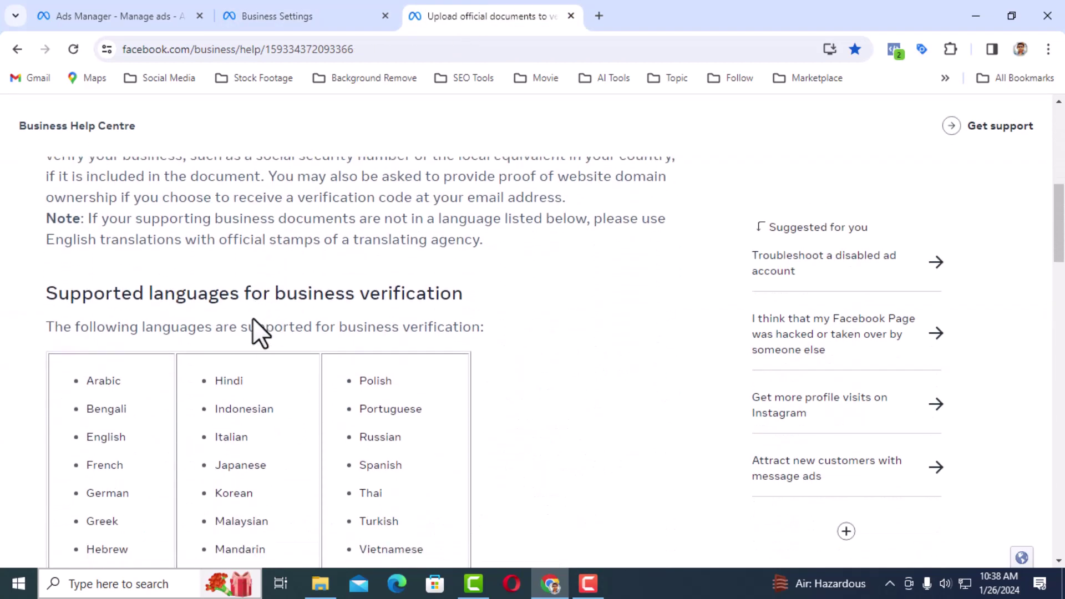
drag(229, 293, 574, 312)
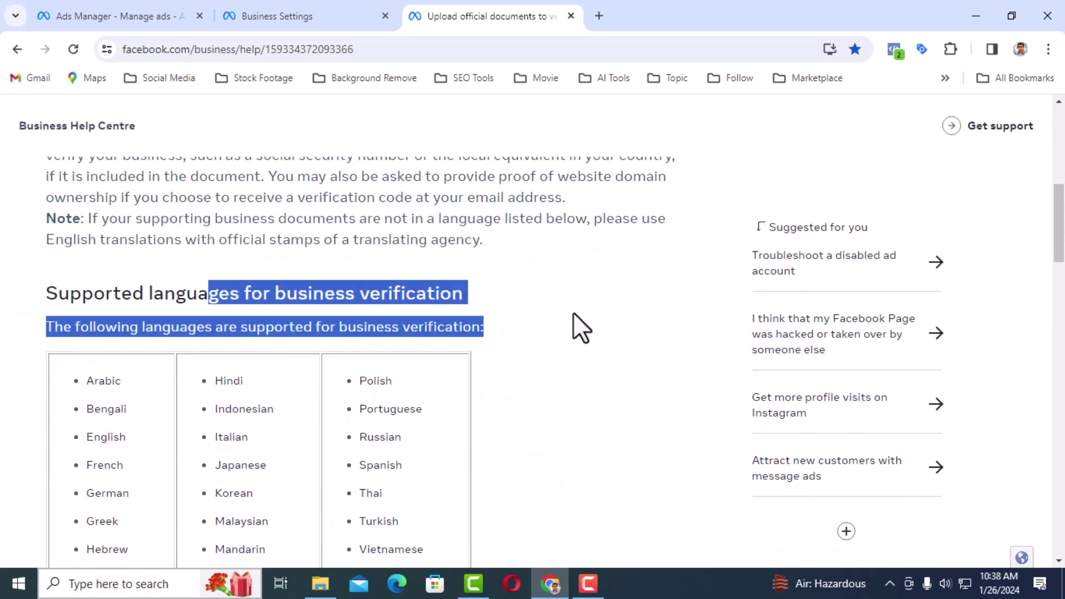
scroll(574, 313, down, 2)
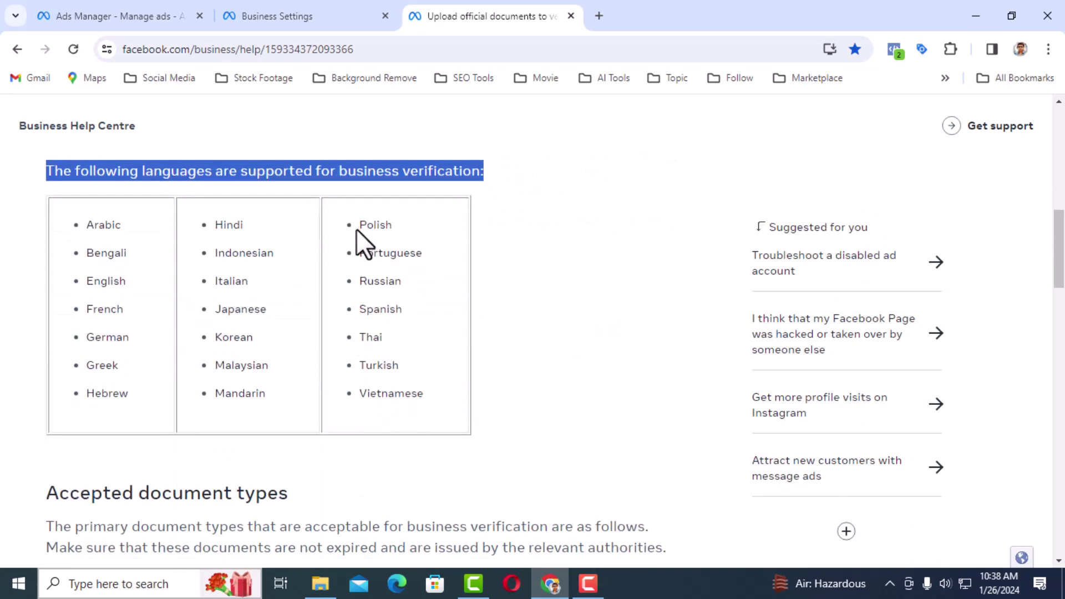
drag(87, 282, 136, 289)
scroll(136, 289, down, 1)
scroll(135, 289, down, 1)
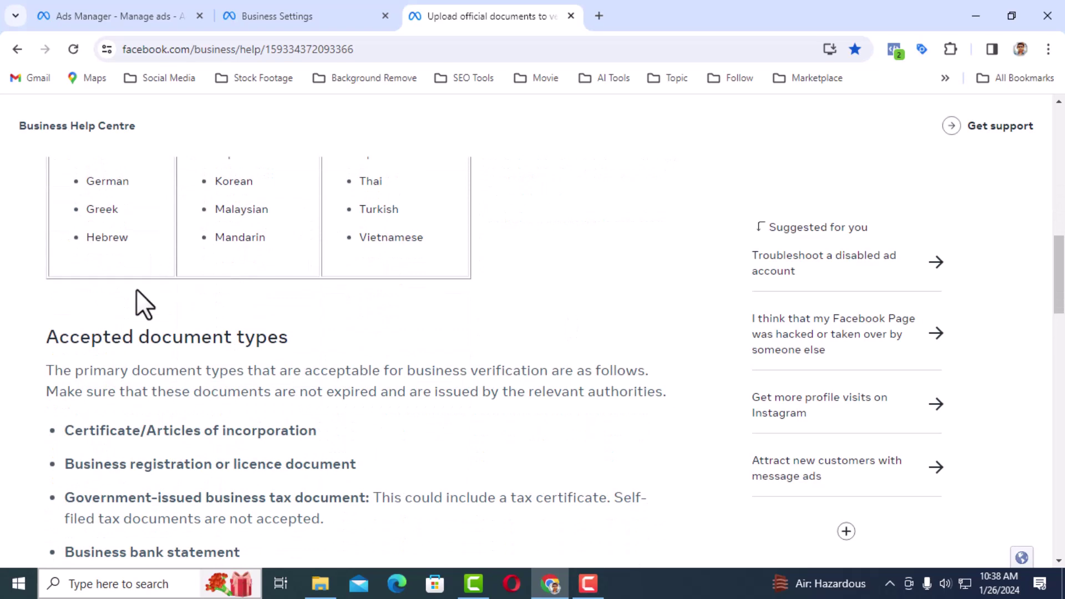
scroll(136, 289, down, 1)
drag(81, 261, 256, 260)
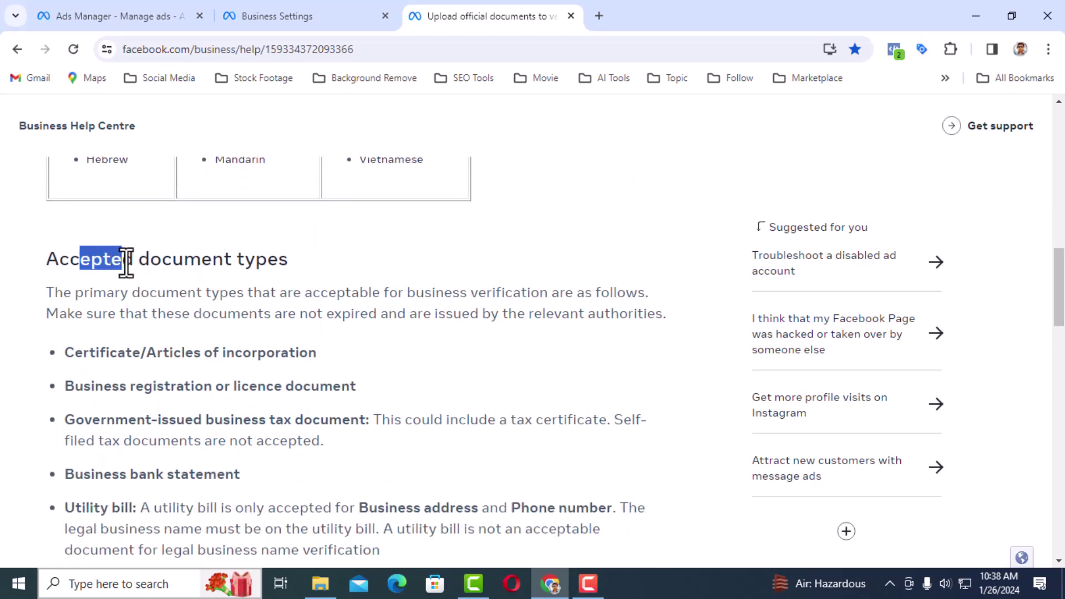
scroll(222, 278, down, 2)
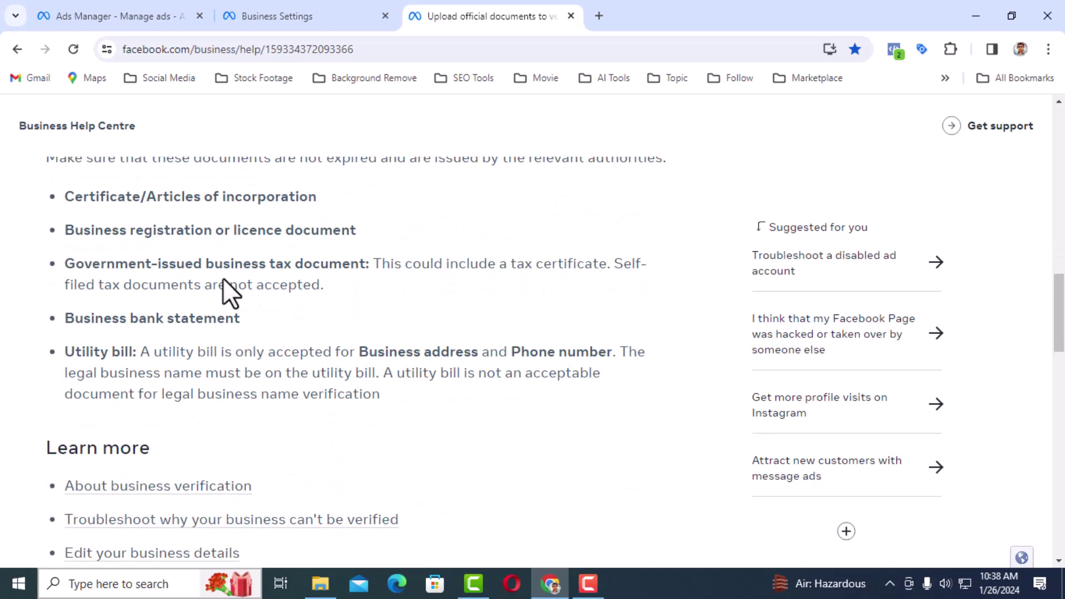
scroll(223, 278, up, 1)
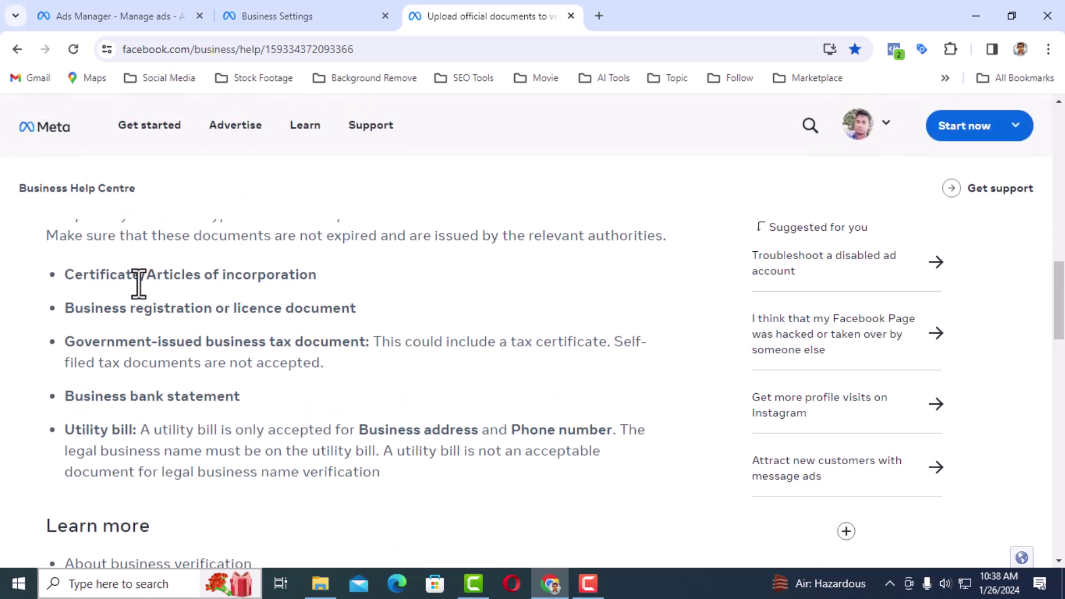
drag(139, 284, 209, 279)
drag(96, 278, 311, 281)
drag(133, 308, 395, 314)
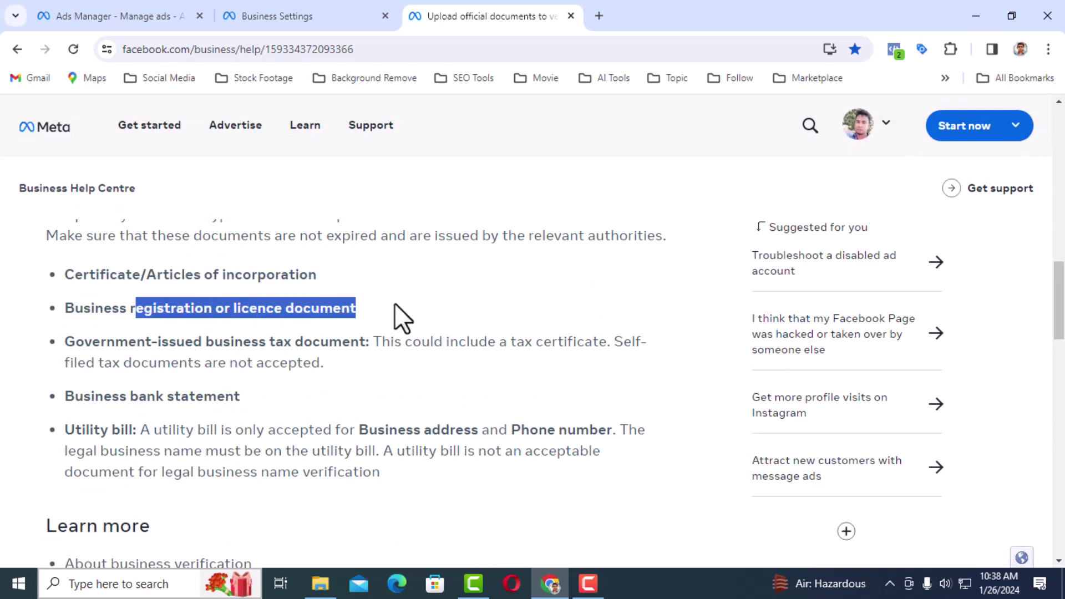
drag(129, 341, 195, 344)
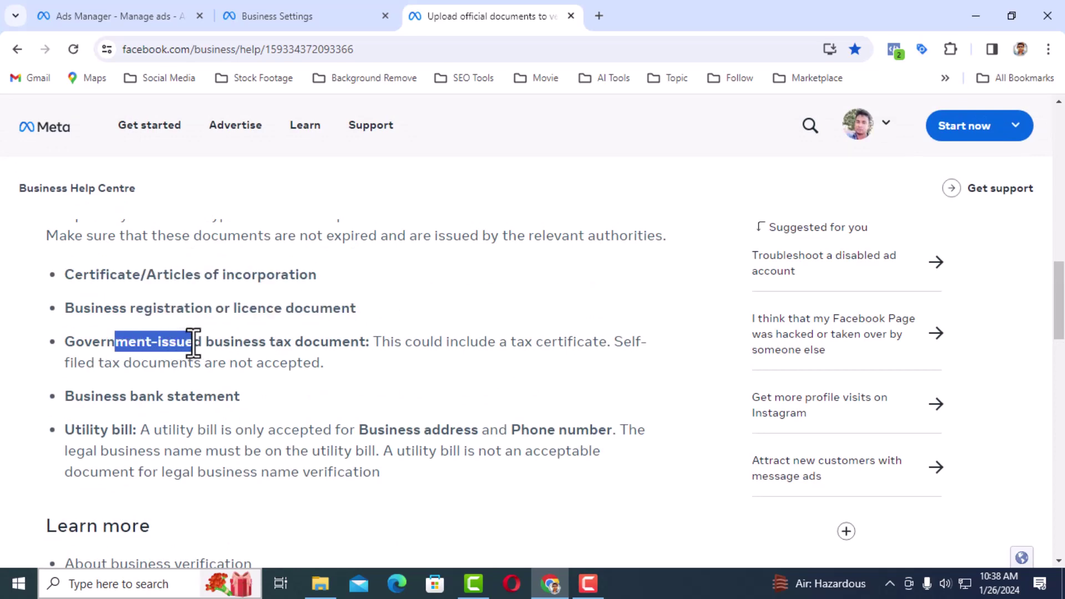
scroll(194, 345, down, 1)
drag(131, 317, 267, 325)
scroll(269, 308, down, 1)
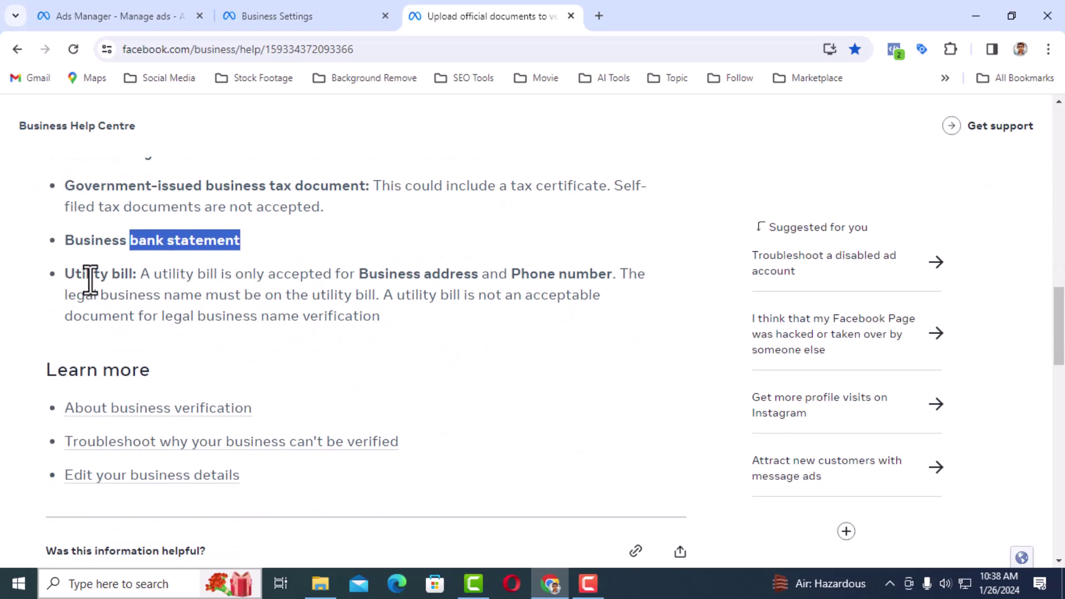
drag(100, 276, 110, 280)
click(571, 16)
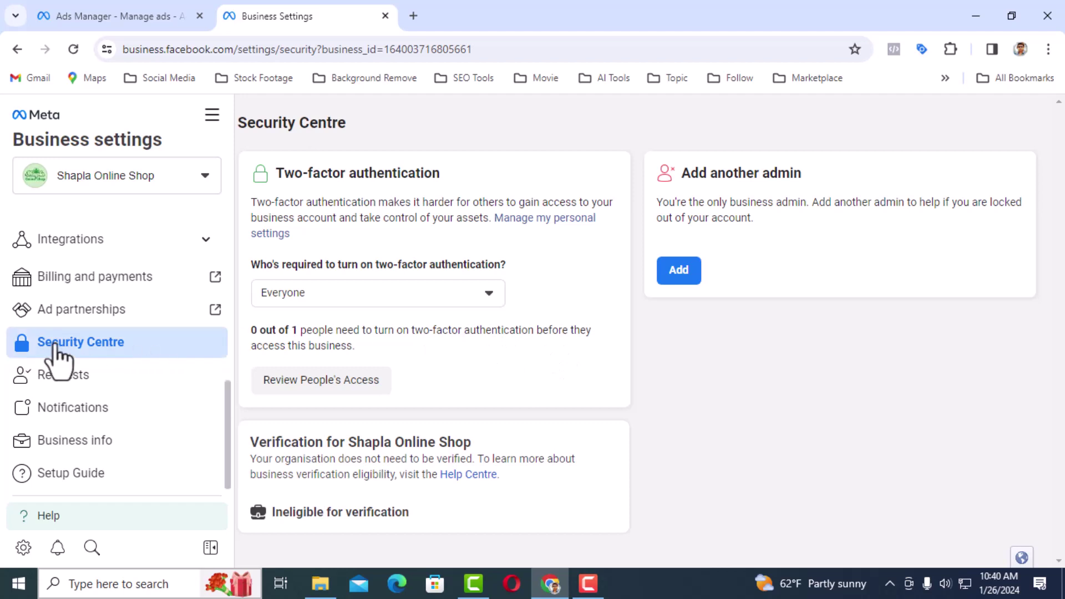
scroll(41, 357, up, 3)
scroll(59, 356, up, 1)
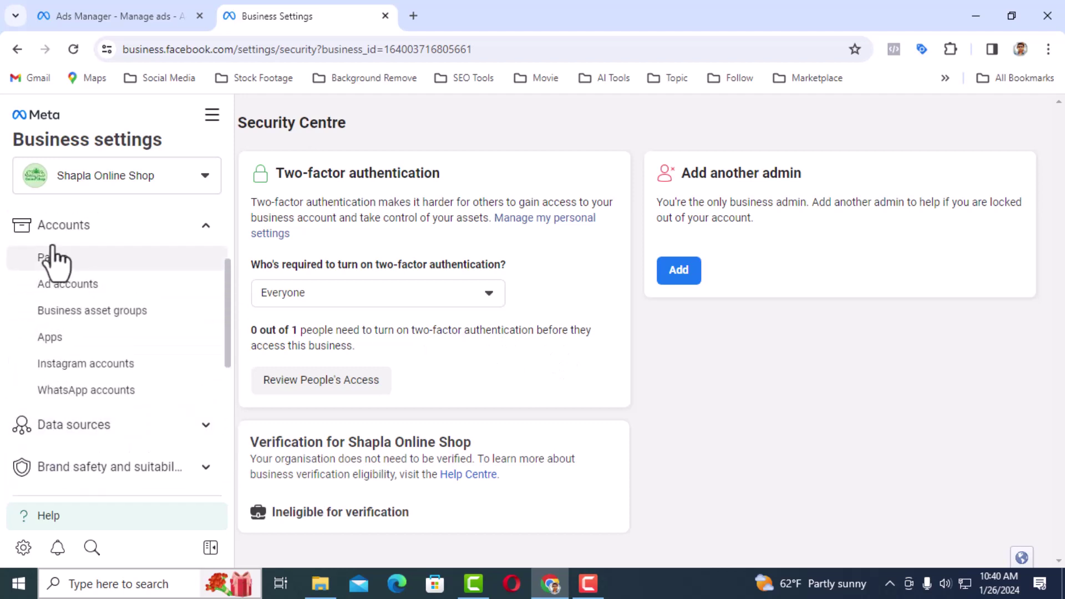
Expand Accounts in Business settings, go to Apps and show the Add app options.
click(63, 224)
click(64, 226)
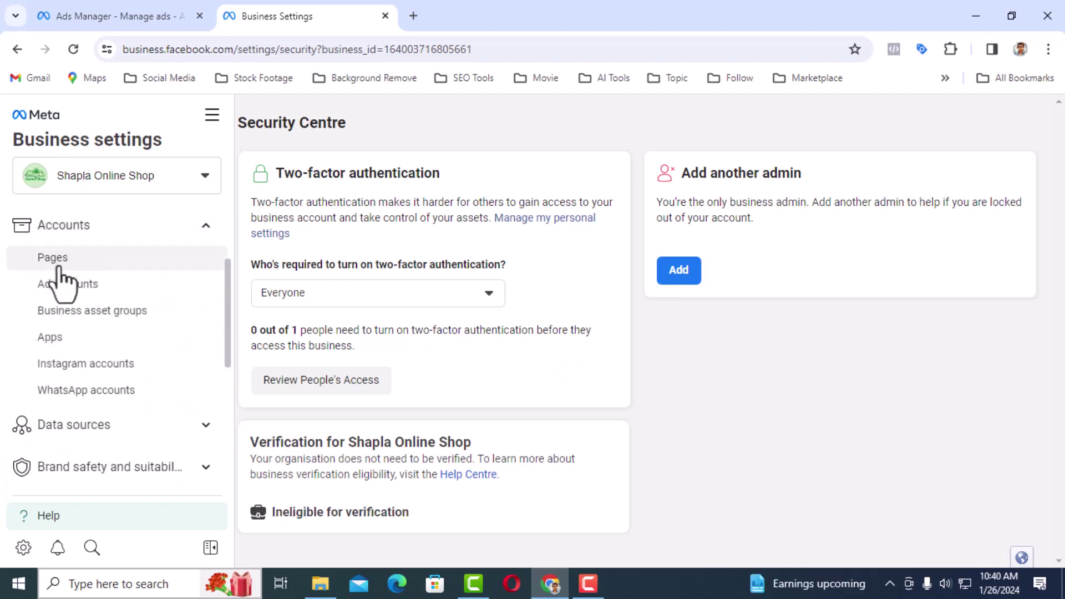
click(55, 339)
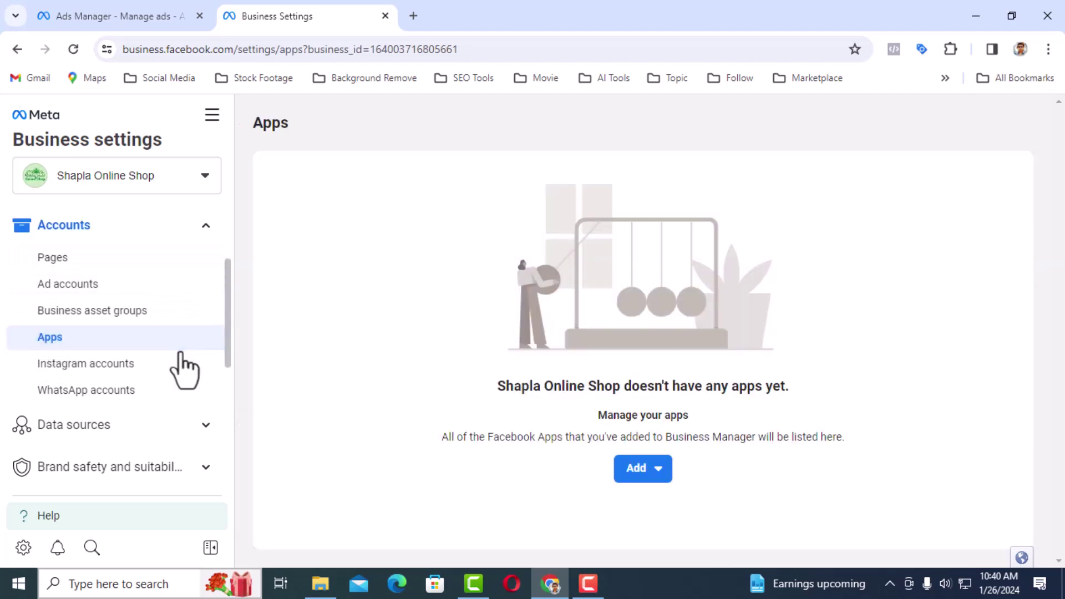
click(653, 473)
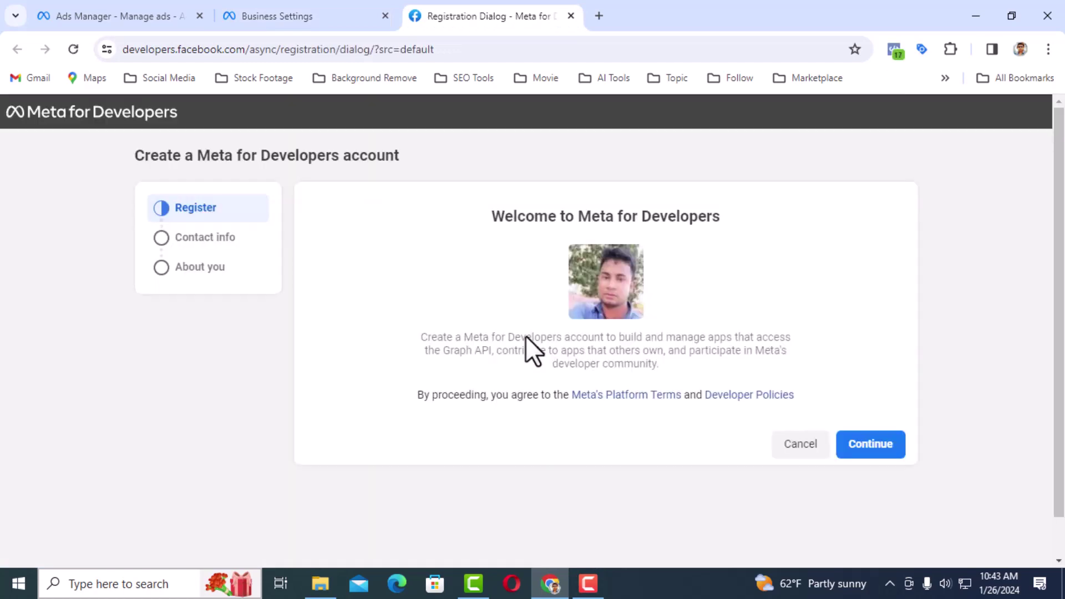
Register the developer account with marketing emails accepted, email confirmed and Marketer as the role.
click(888, 452)
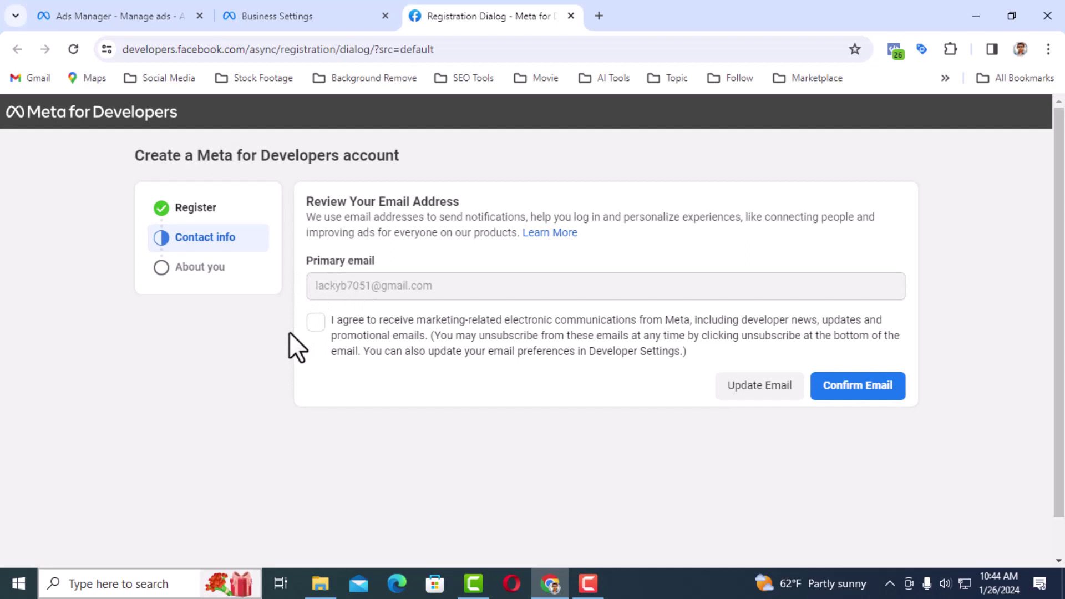
click(314, 326)
click(859, 387)
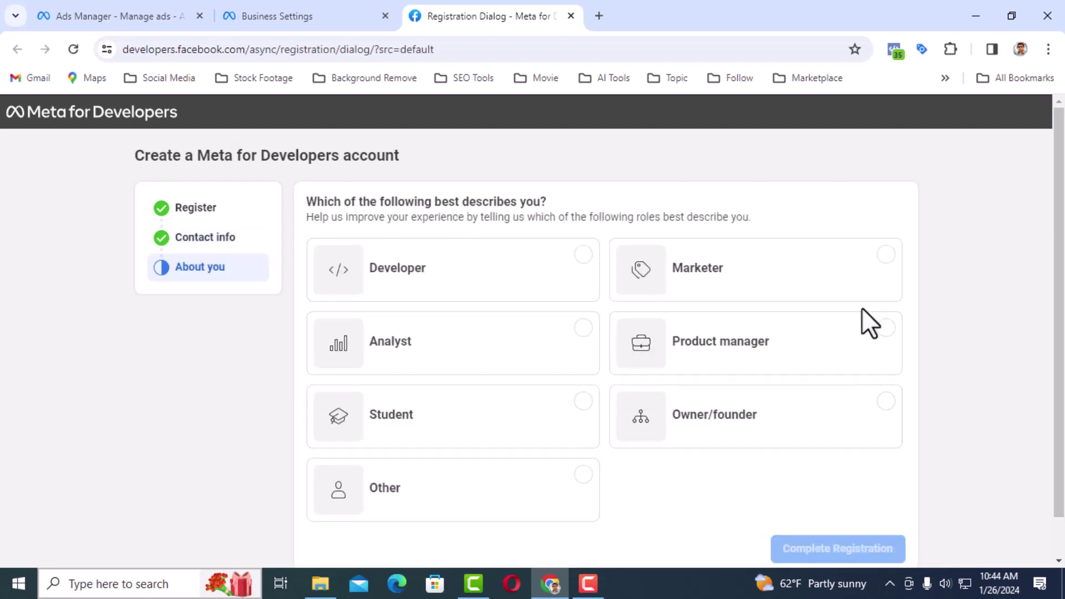
click(861, 288)
scroll(862, 288, down, 1)
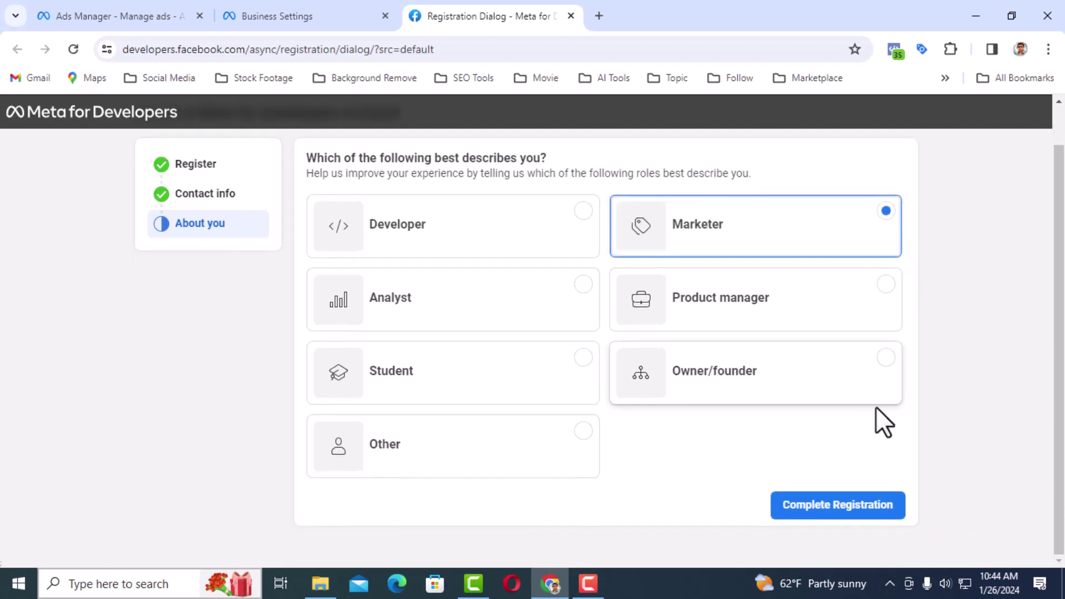
click(855, 513)
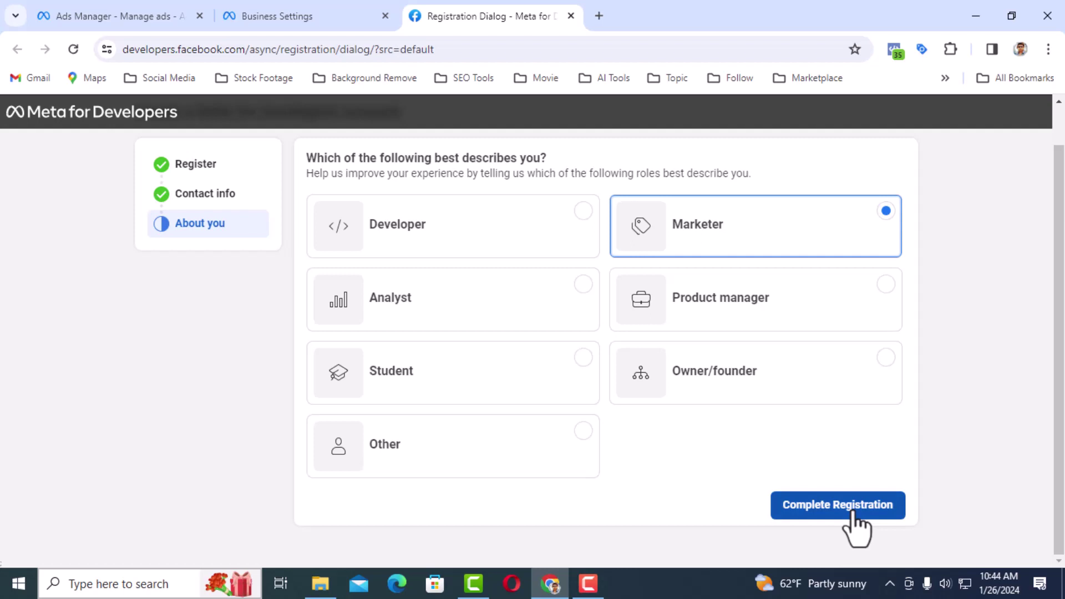
click(855, 512)
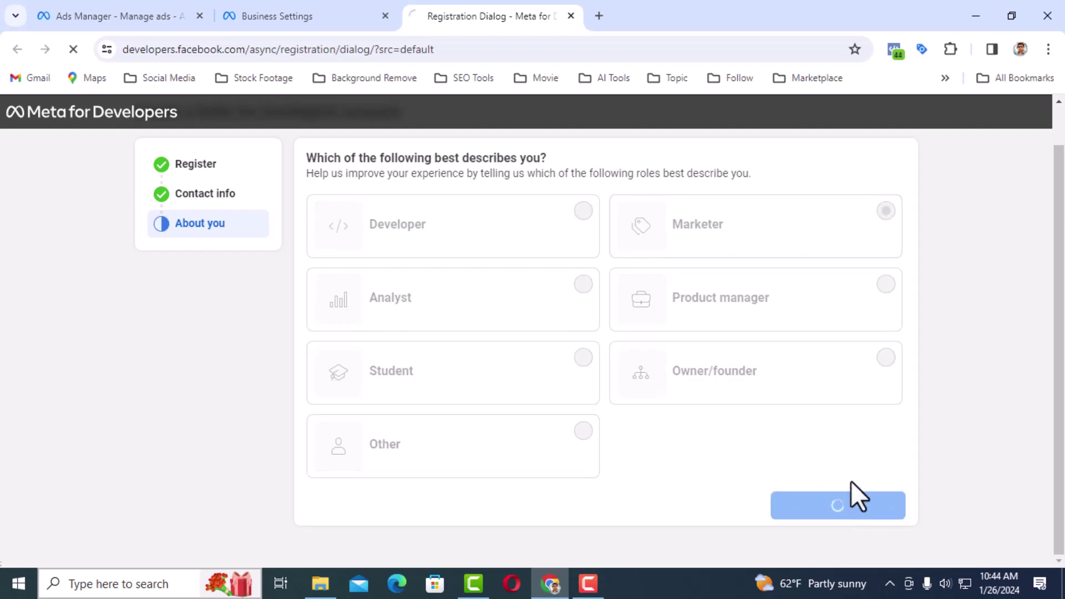
scroll(902, 207, up, 1)
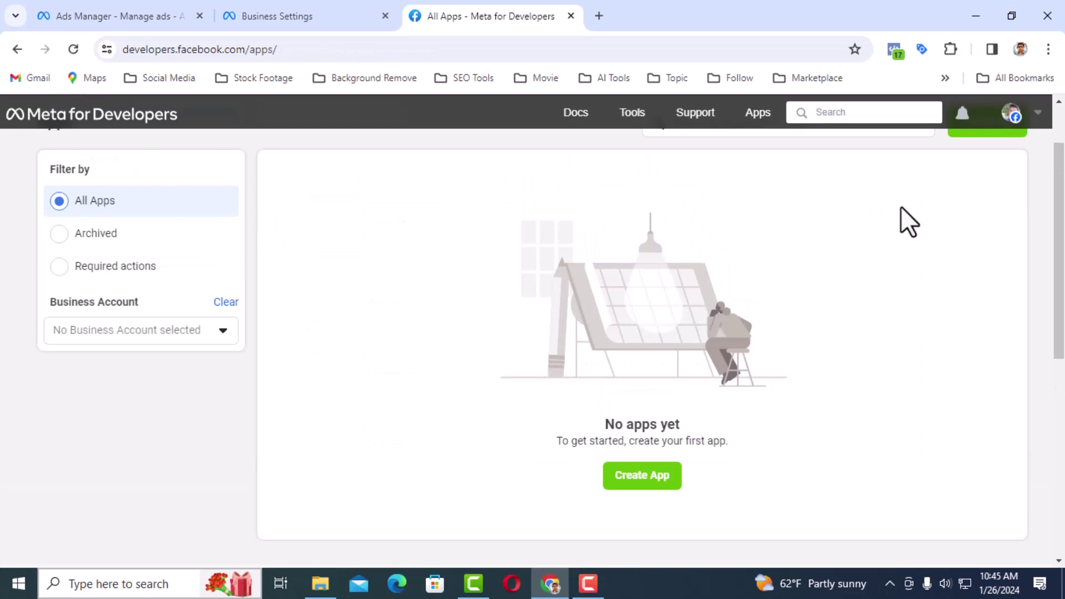
Create a new app choosing the Other use case and the Business app type.
click(634, 478)
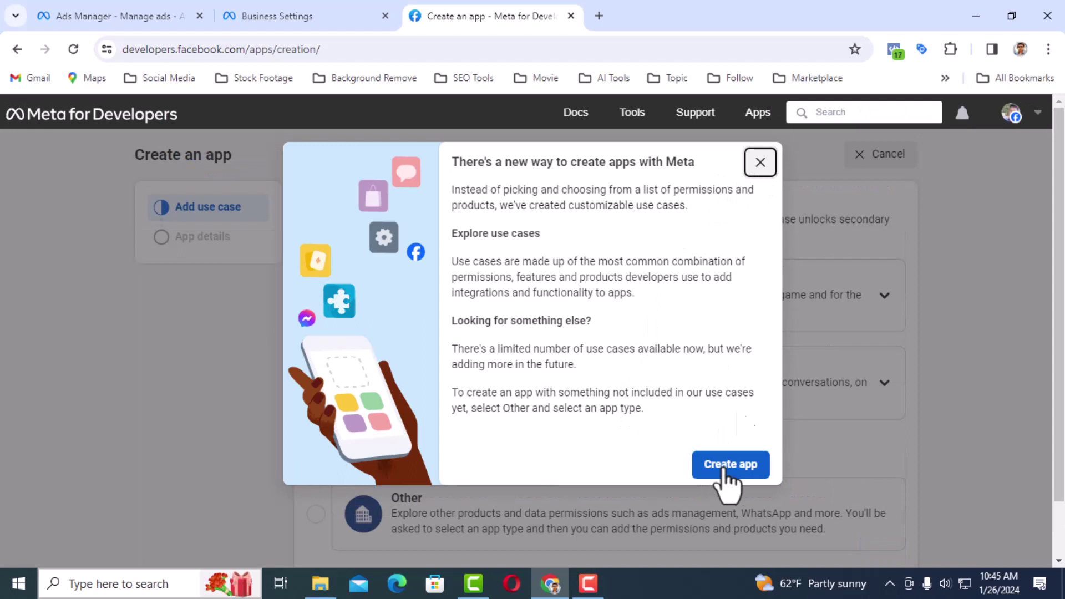
click(759, 163)
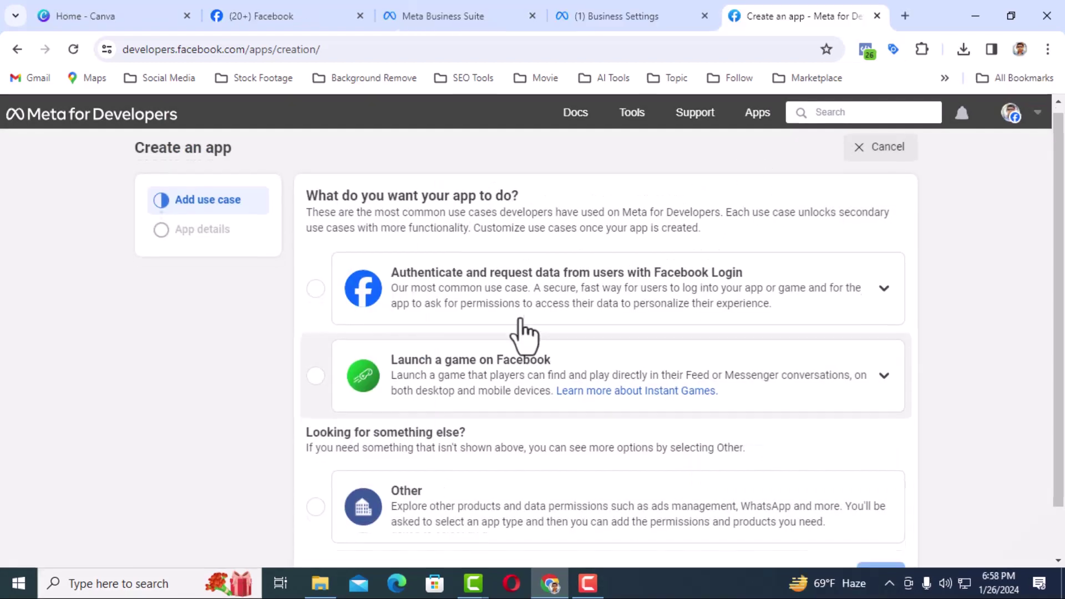
scroll(517, 334, down, 2)
click(520, 450)
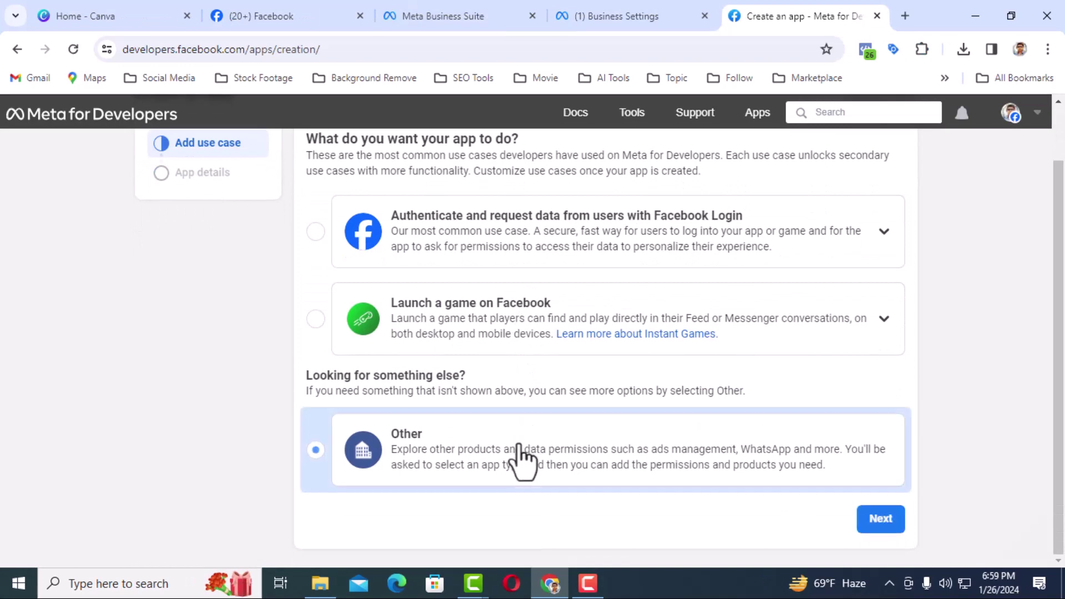
click(887, 524)
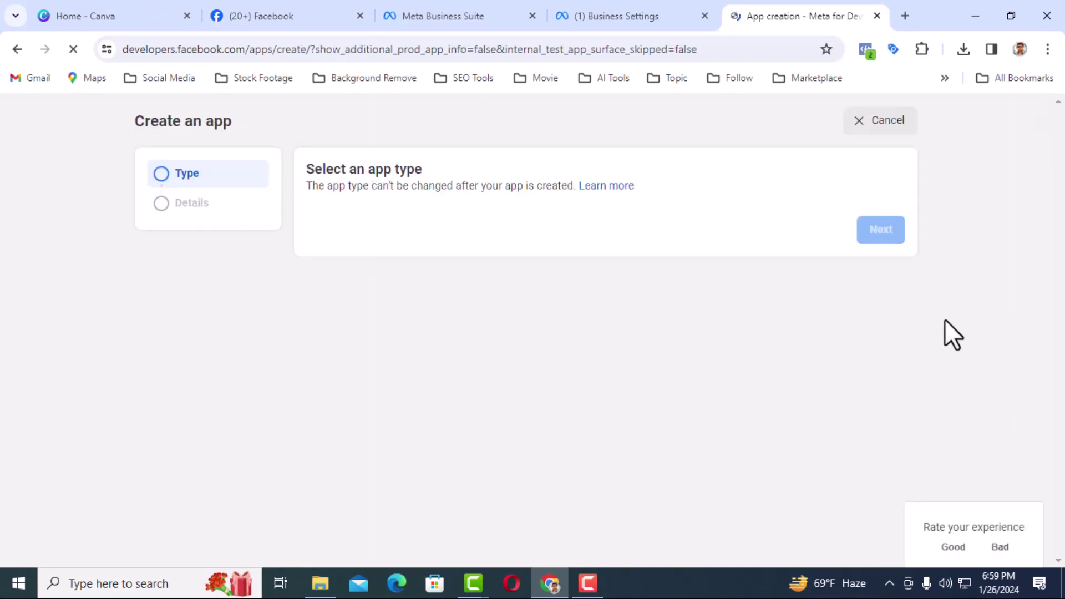
scroll(845, 287, down, 2)
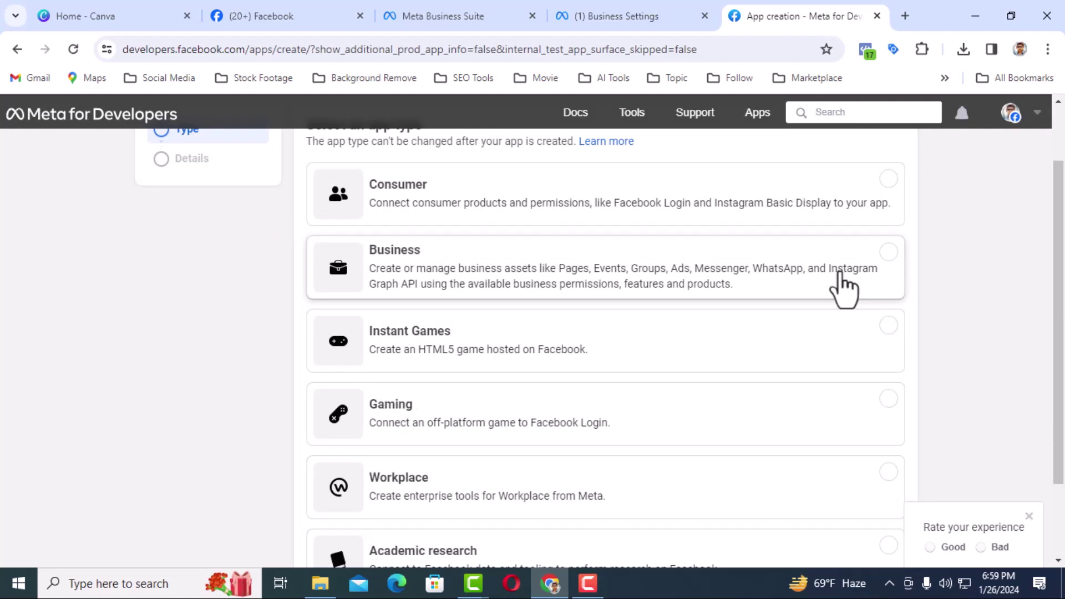
click(845, 287)
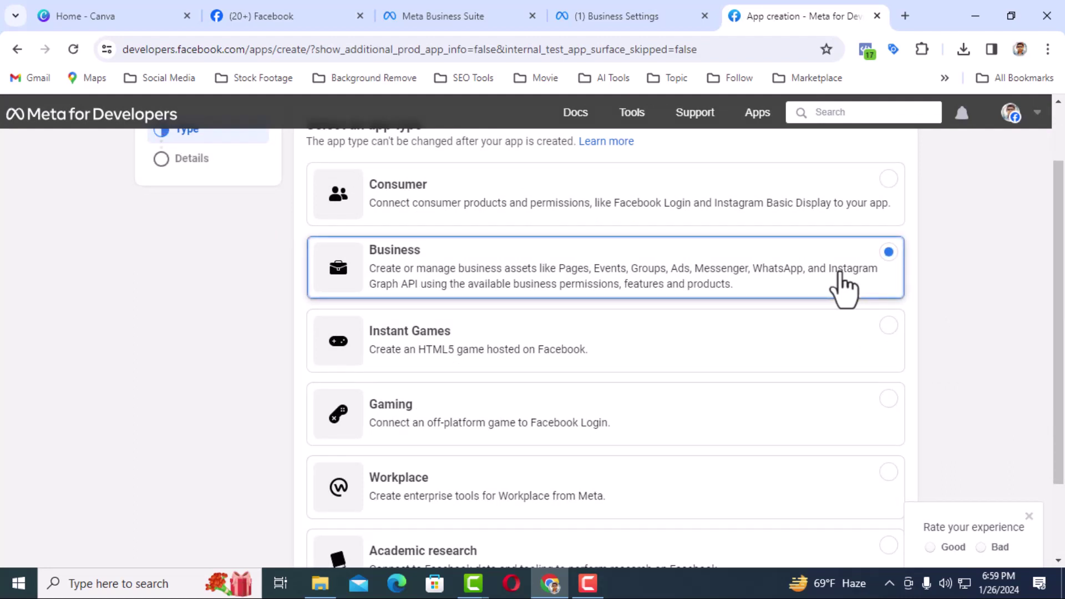
scroll(845, 287, down, 2)
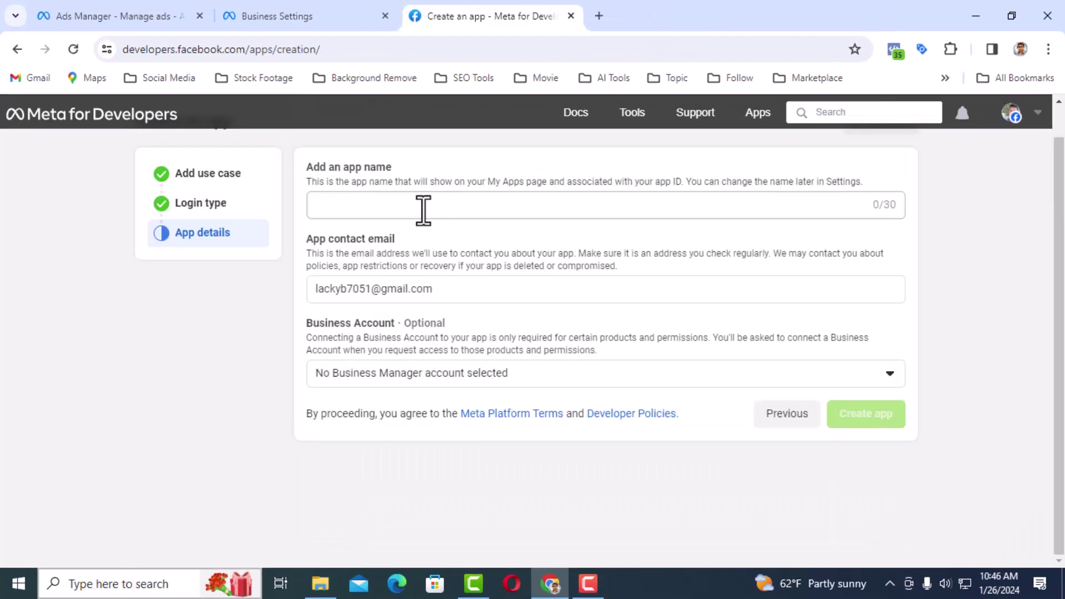
Name the app Online Shop, connect it to Shapla Online Shop and create it, confirming the password.
click(423, 210)
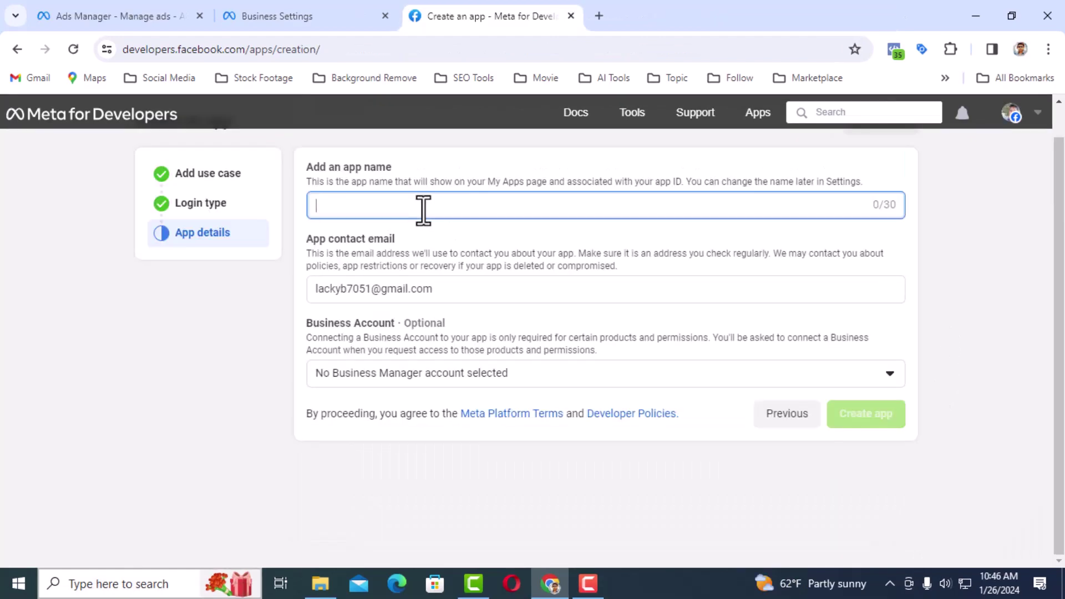
text(Online Shop)
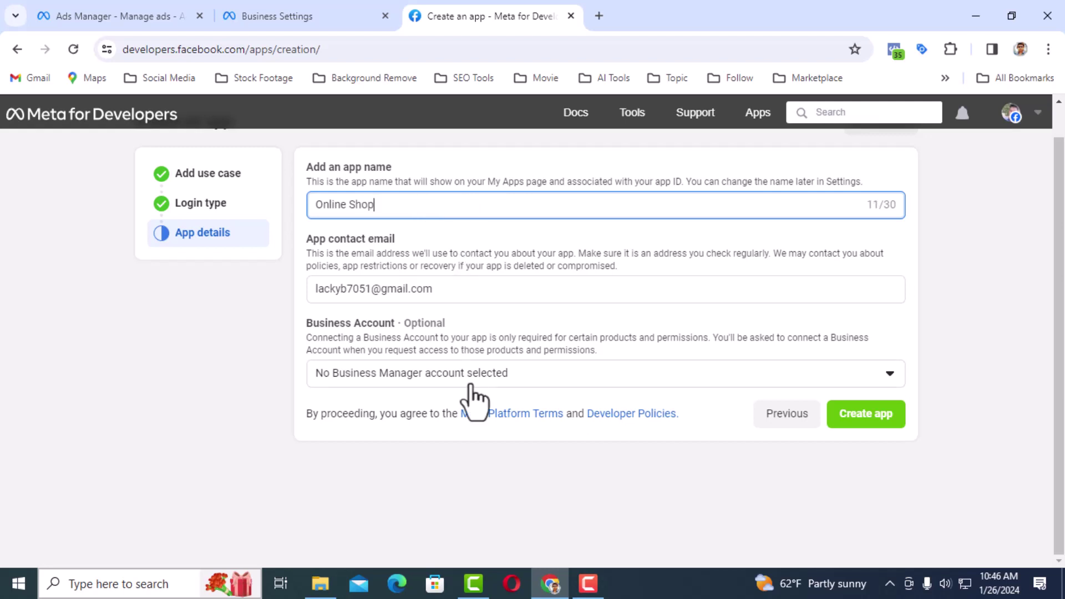
click(549, 380)
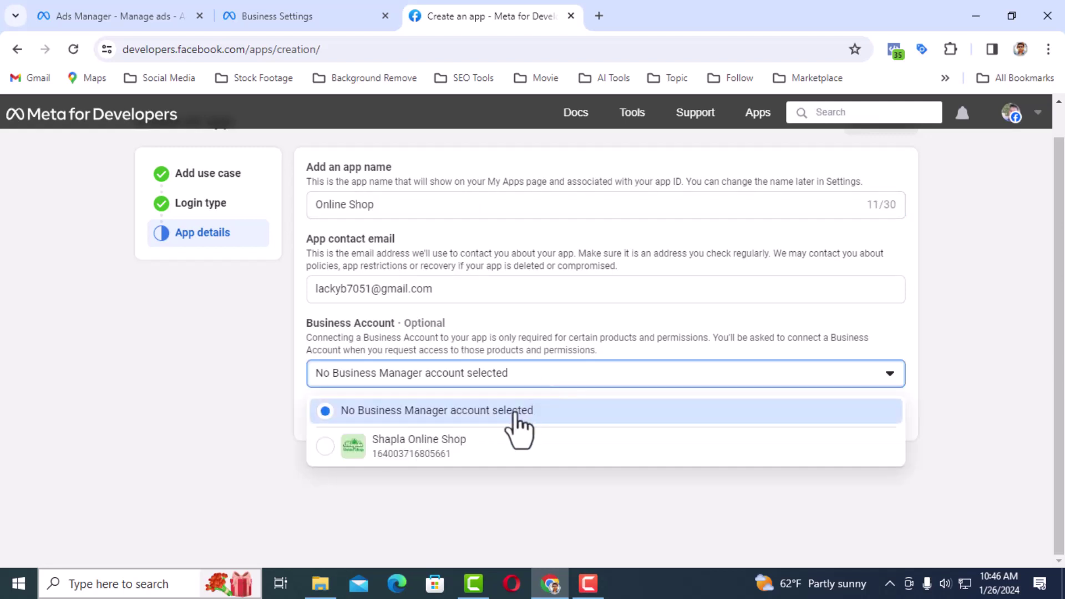
click(466, 452)
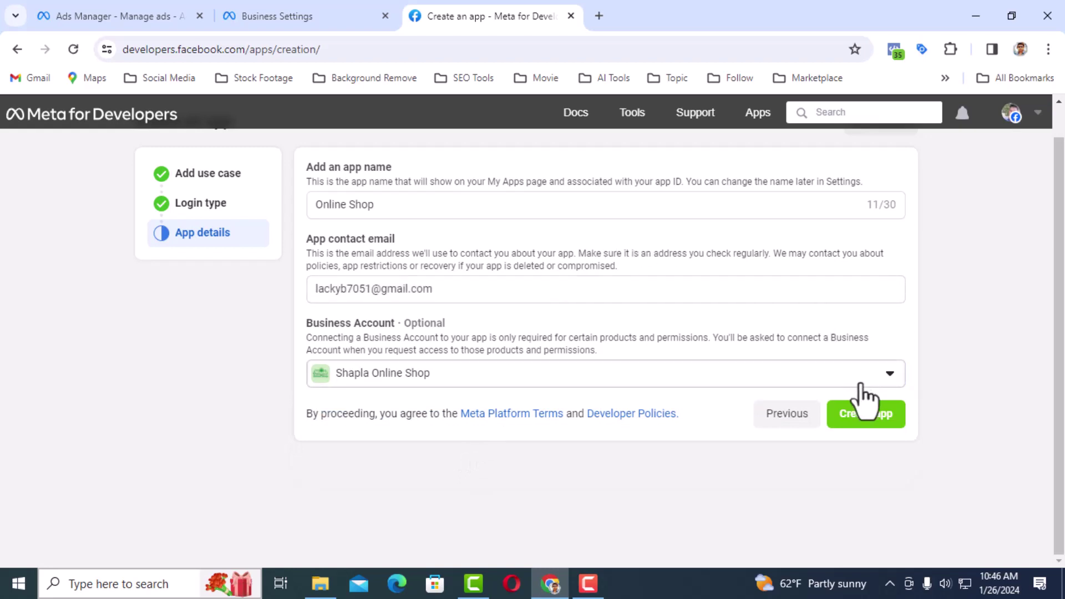
click(865, 416)
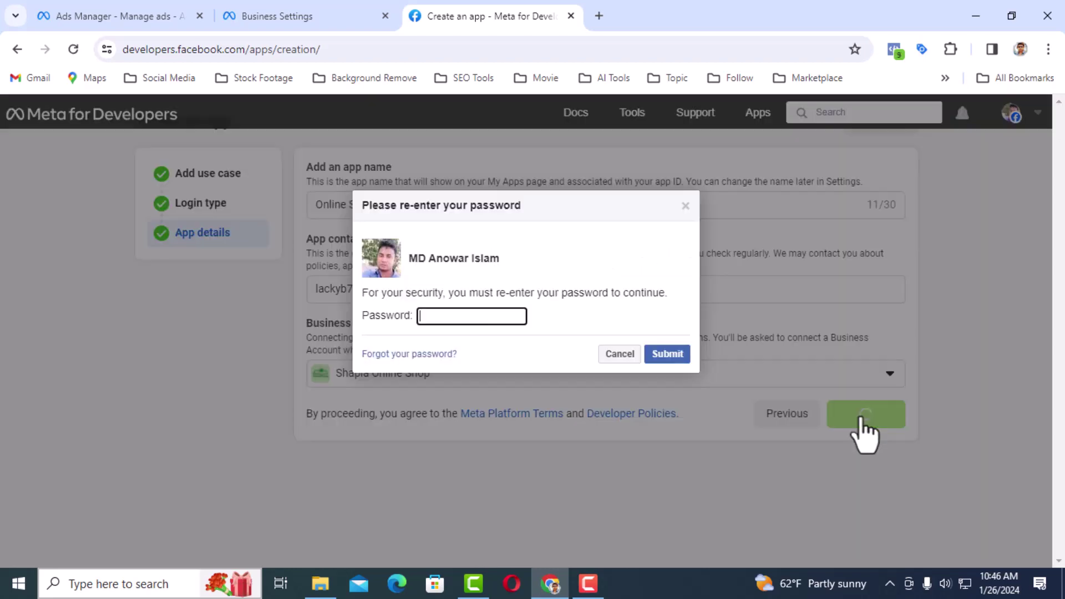
click(667, 353)
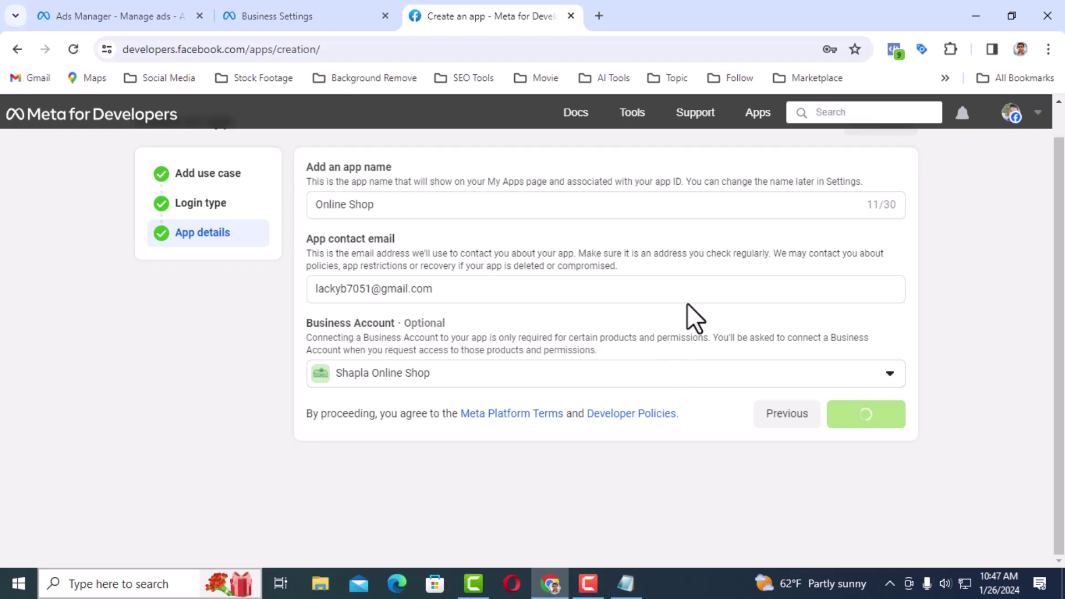
click(833, 287)
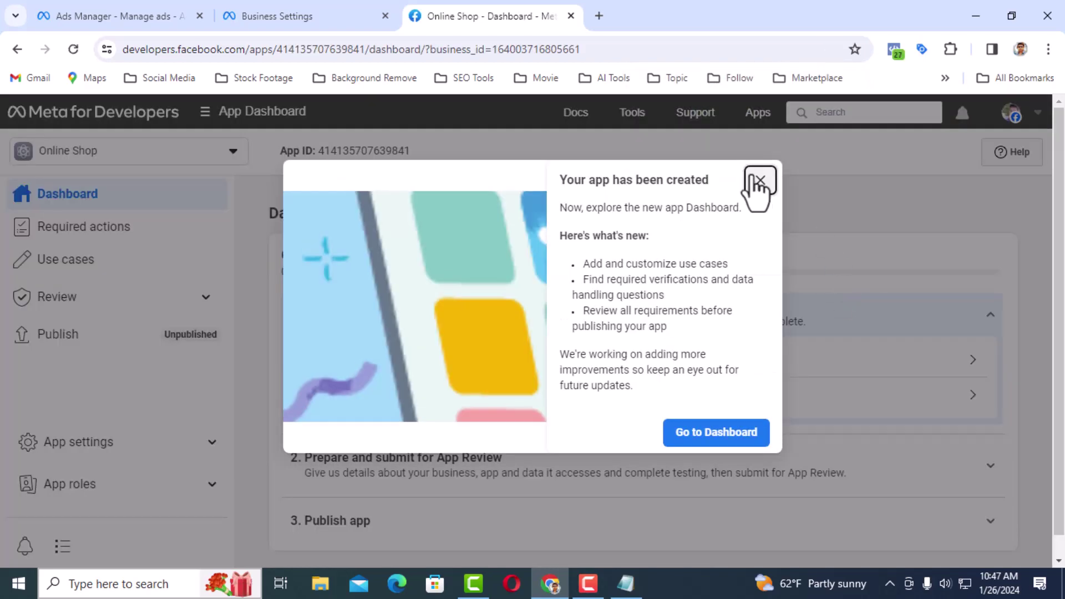
Review the app's Basic settings and Required actions, then go to Verification under Review.
click(756, 182)
click(139, 450)
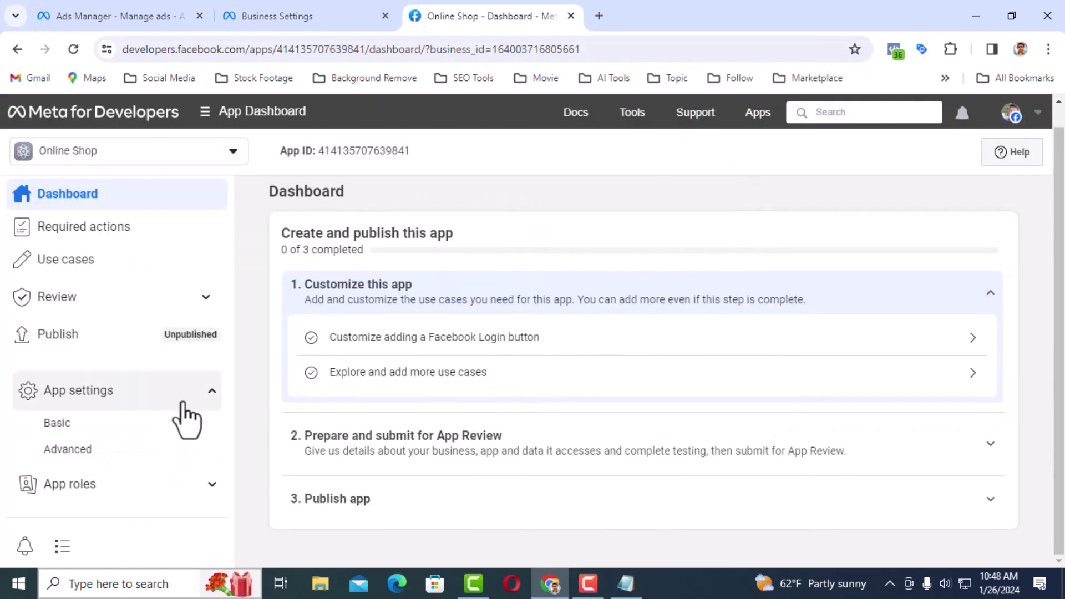
click(58, 423)
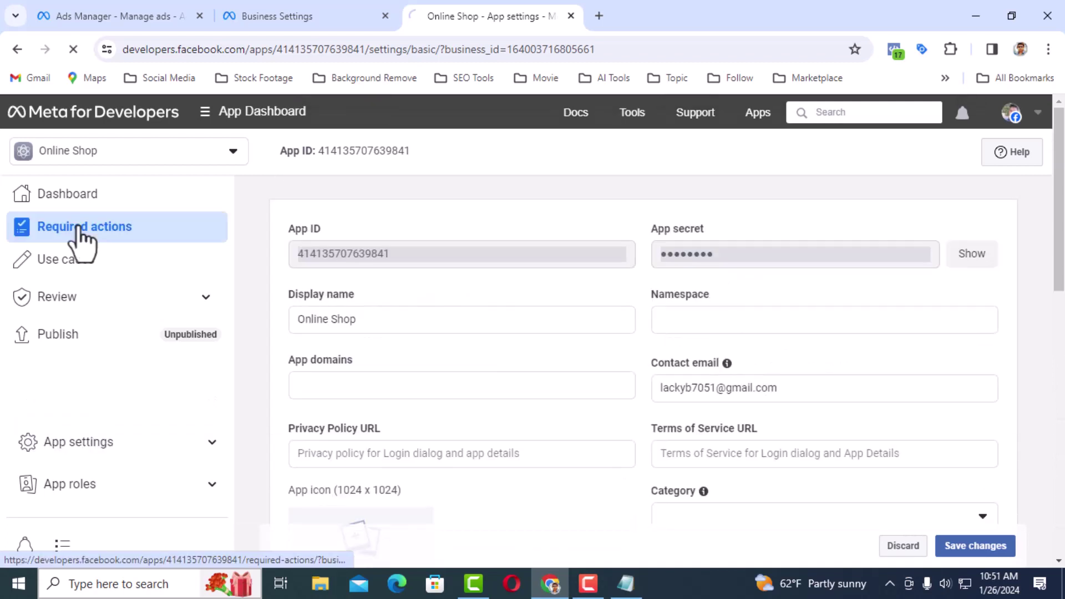
click(82, 234)
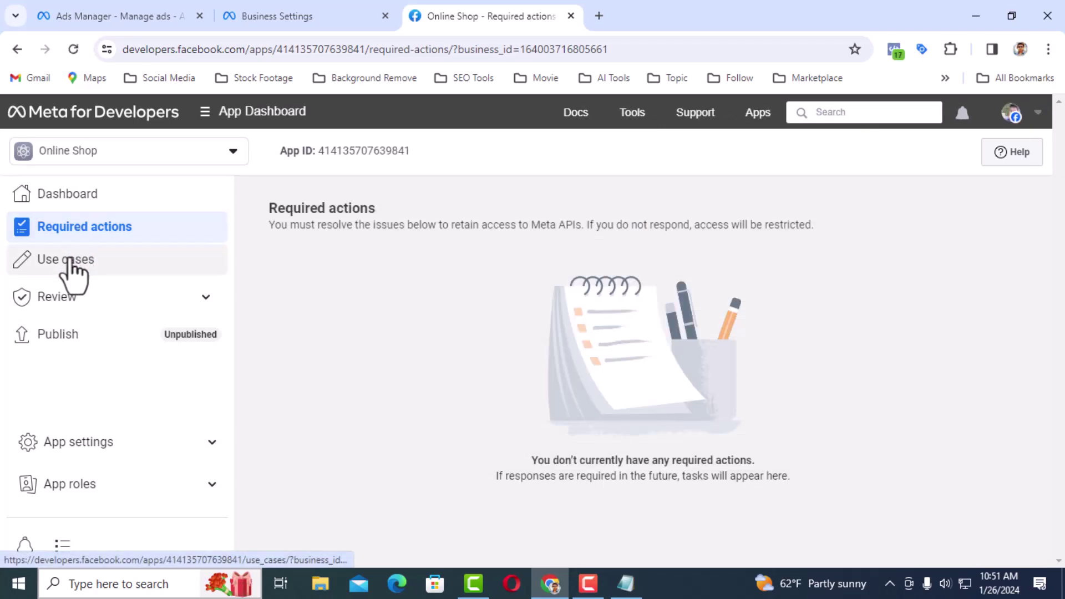
click(74, 291)
scroll(83, 301, down, 1)
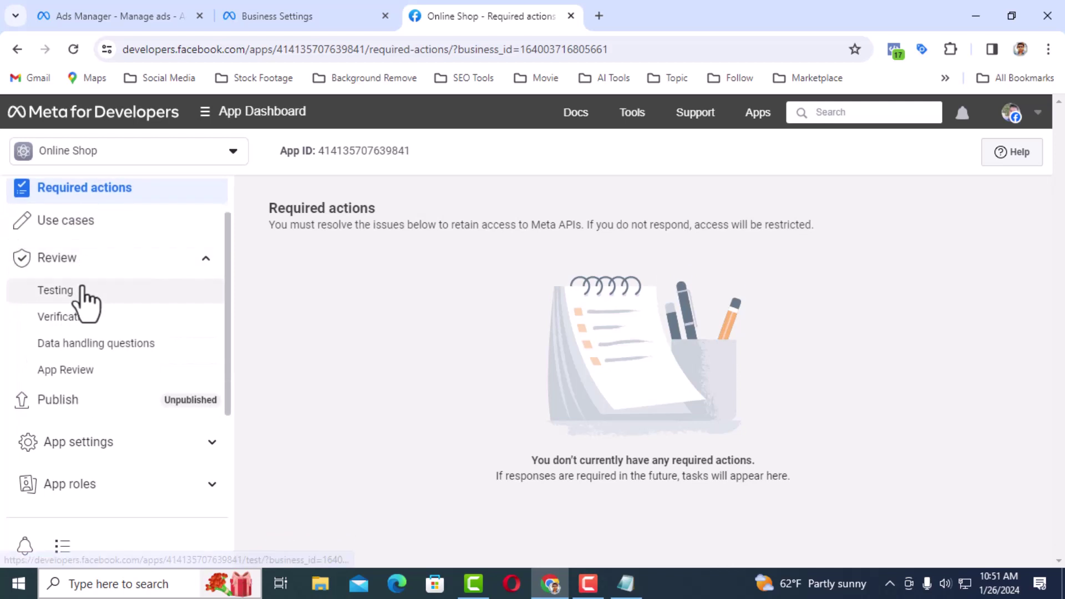
click(85, 317)
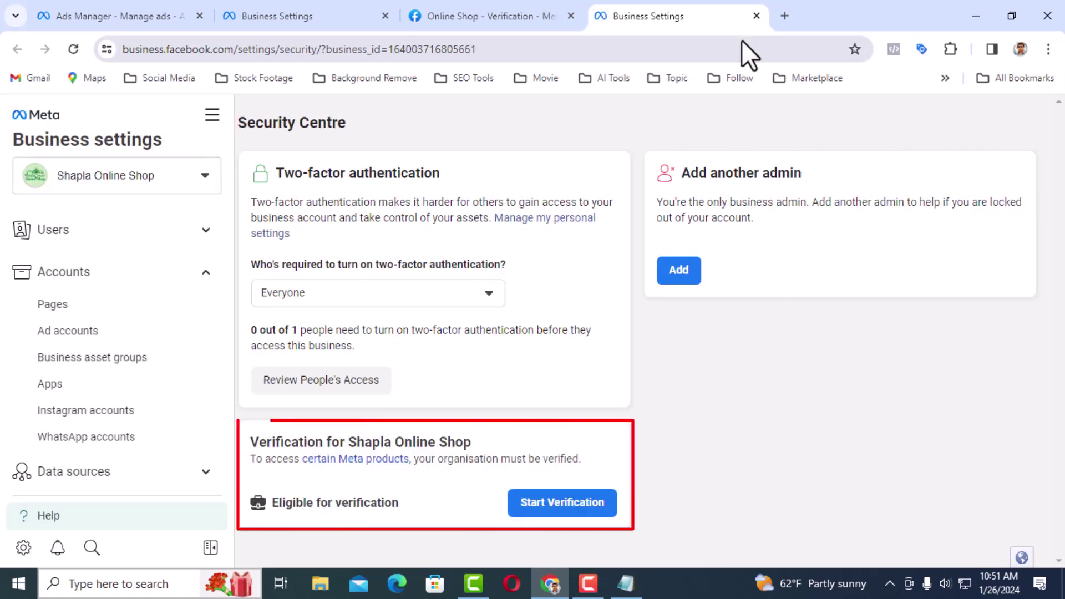
Close the duplicate Business Settings and Verification tabs and return to the Security Centre.
click(756, 16)
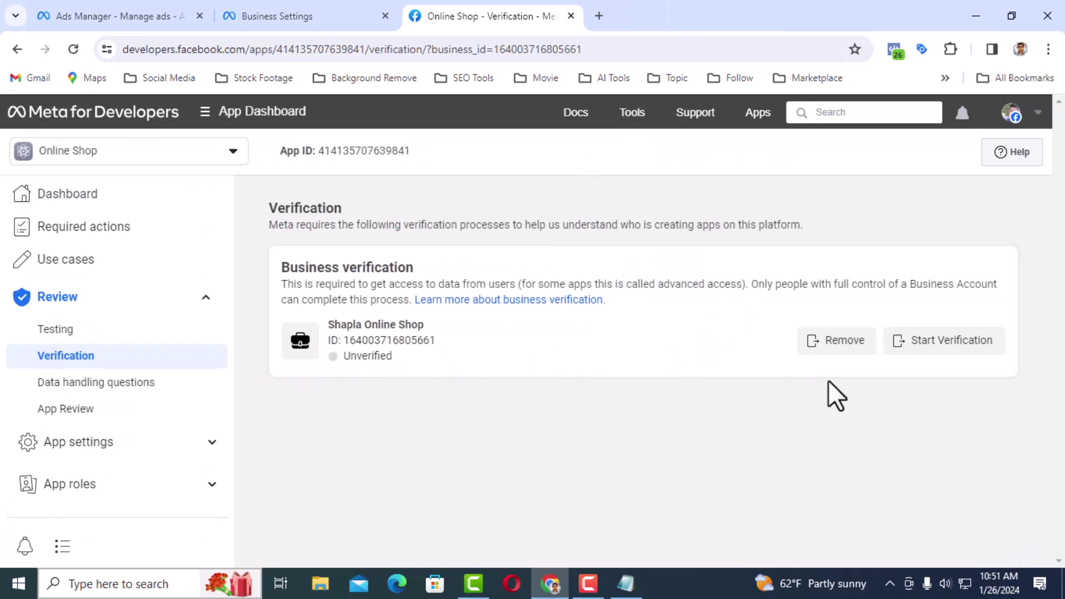
click(572, 16)
scroll(88, 396, down, 5)
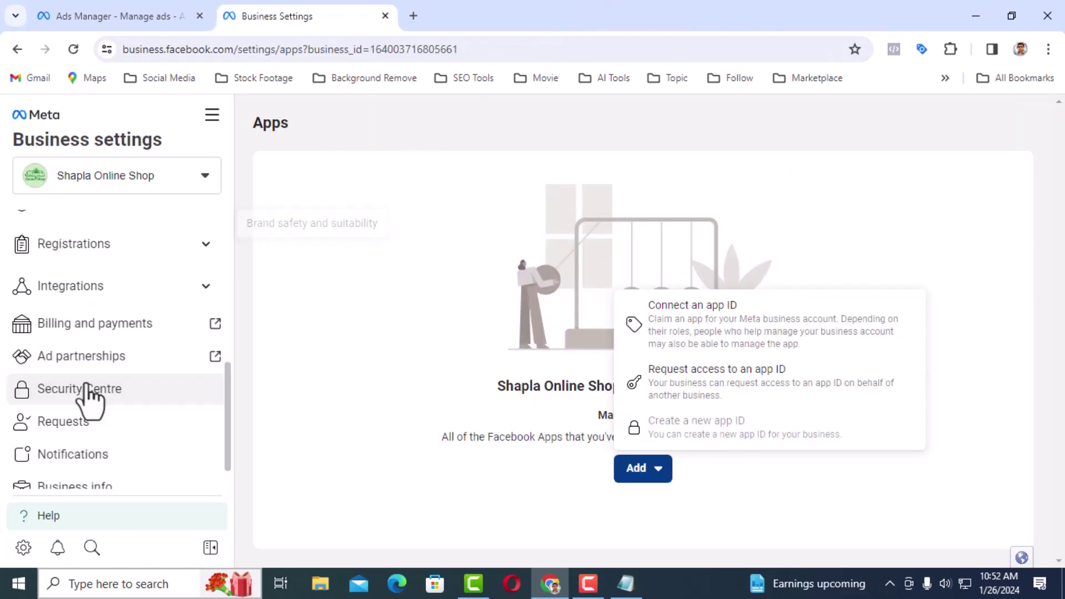
scroll(100, 416, down, 2)
click(114, 450)
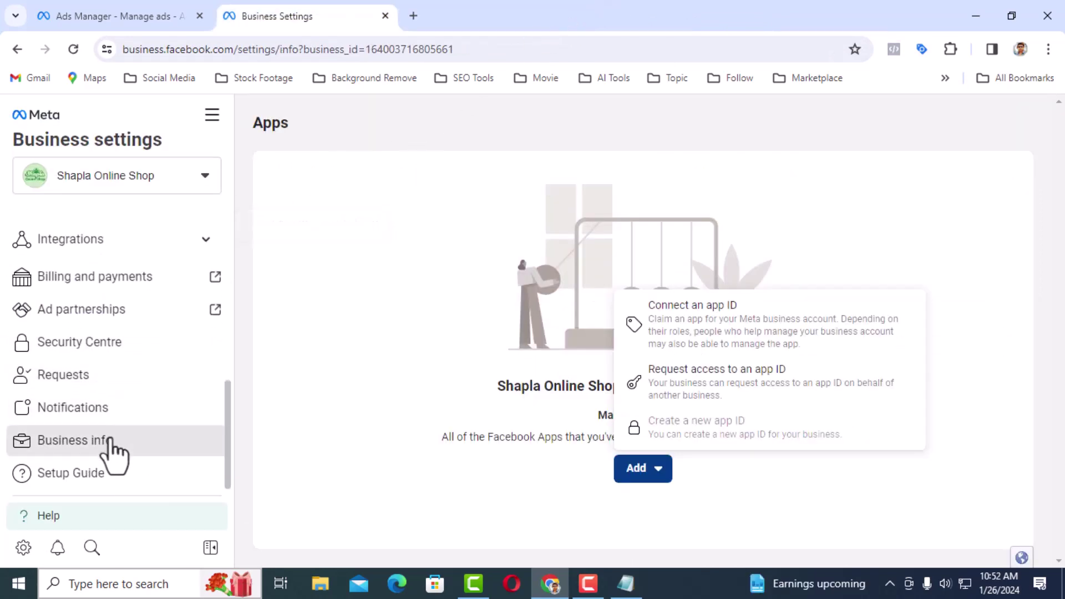
scroll(857, 285, down, 3)
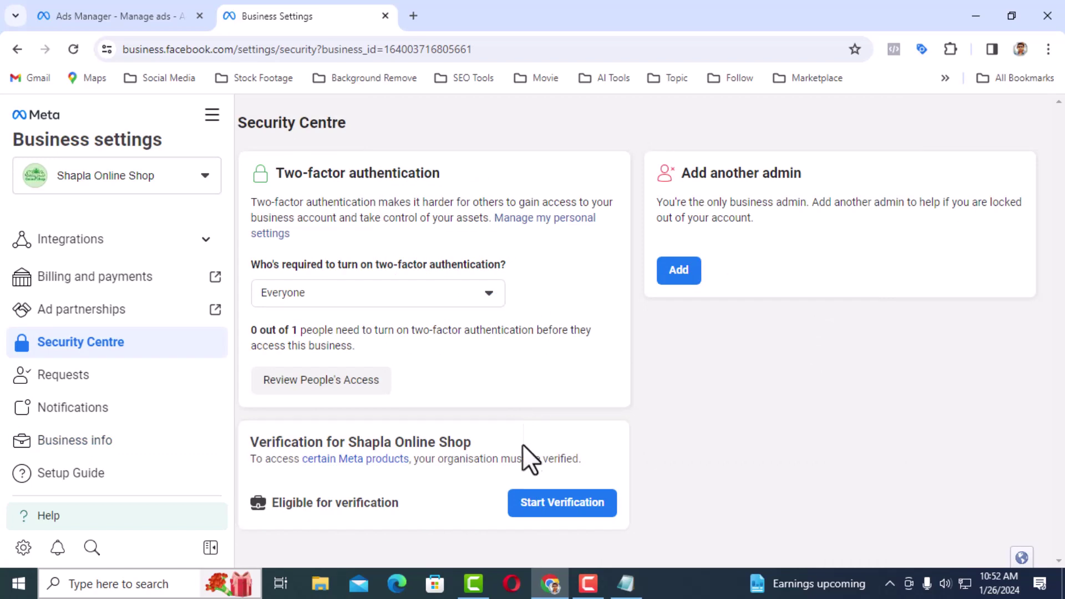
Start verification with Bangladesh as the country and submit the pre-filled Dhaka address, phone and website.
click(550, 506)
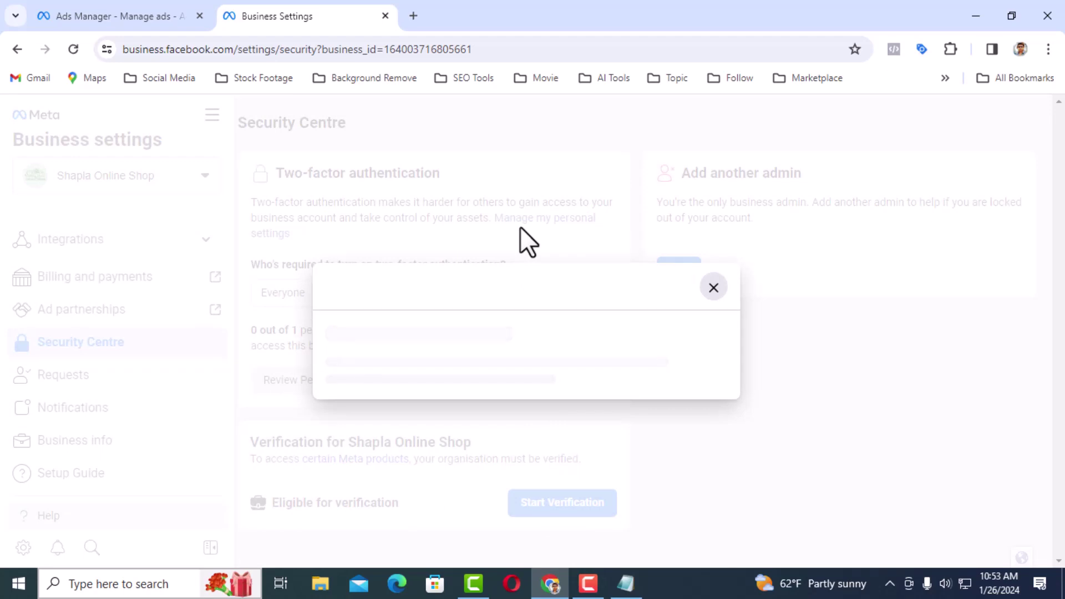
scroll(521, 228, down, 2)
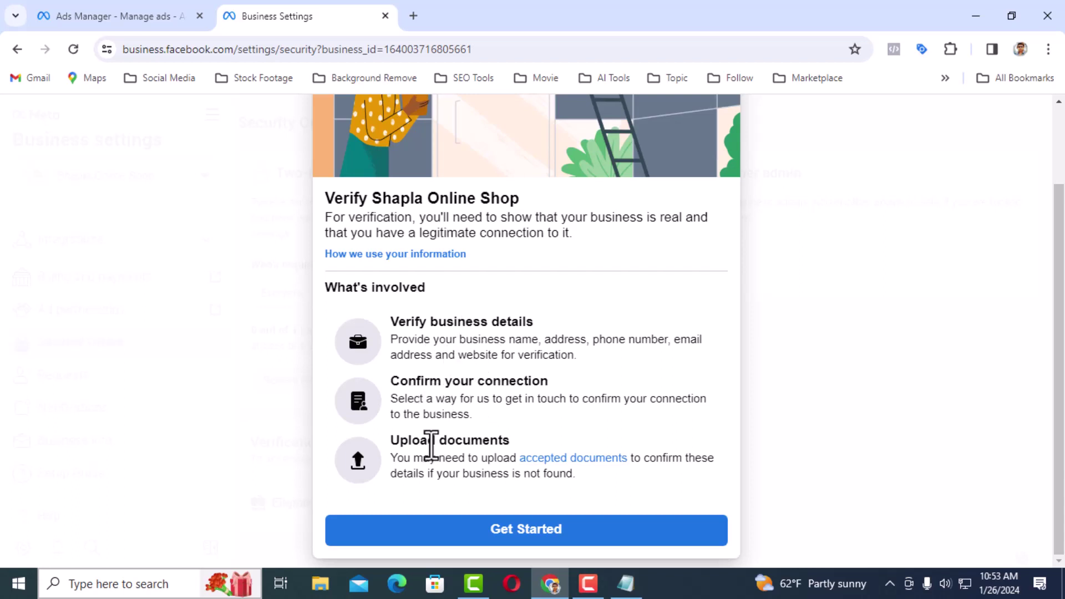
click(537, 533)
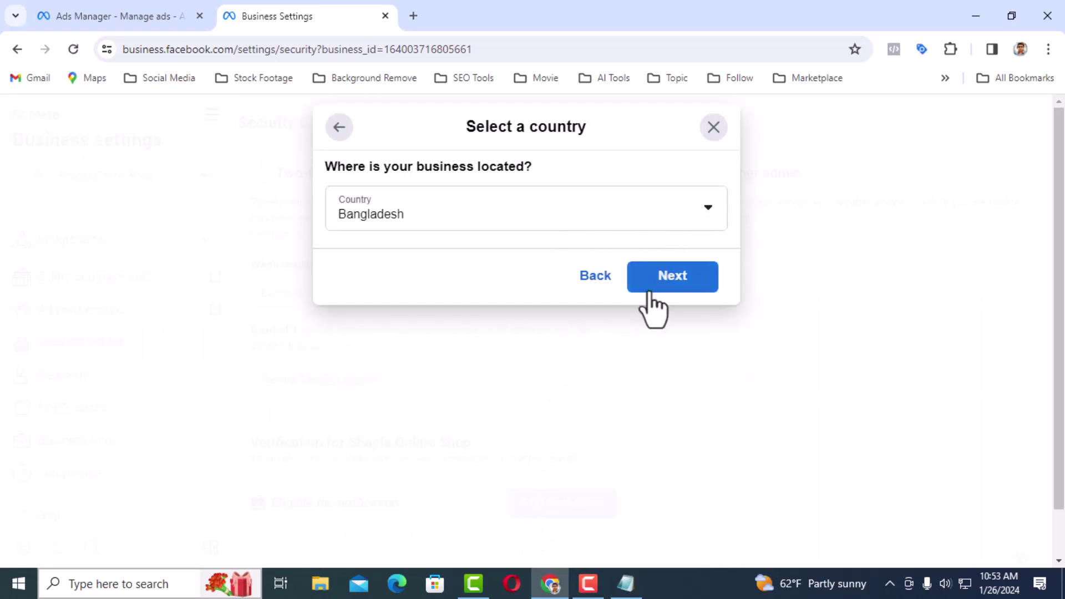
click(672, 278)
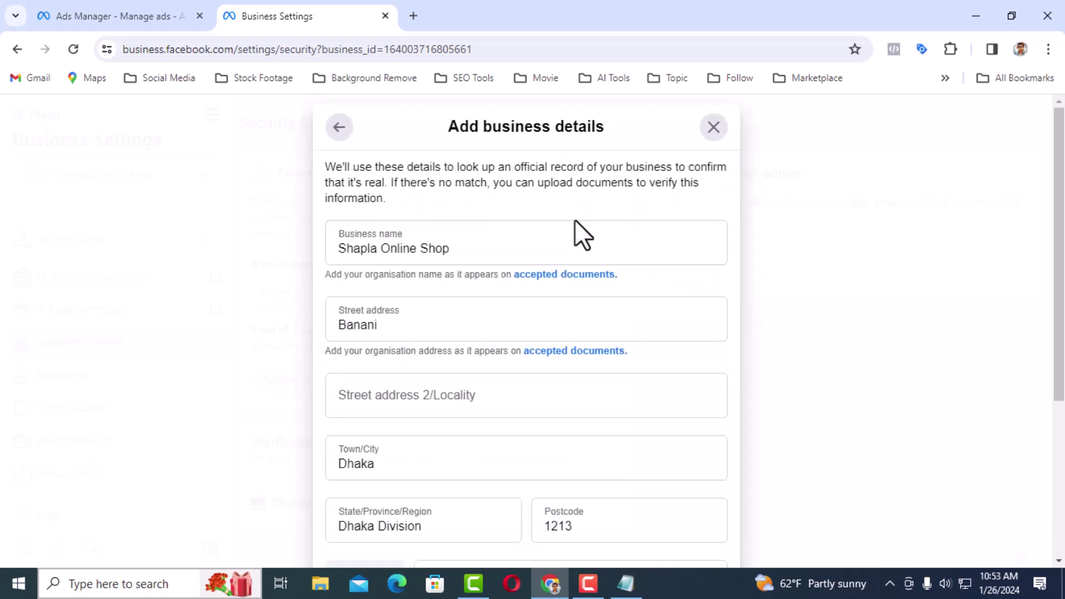
scroll(500, 301, down, 2)
scroll(499, 301, down, 2)
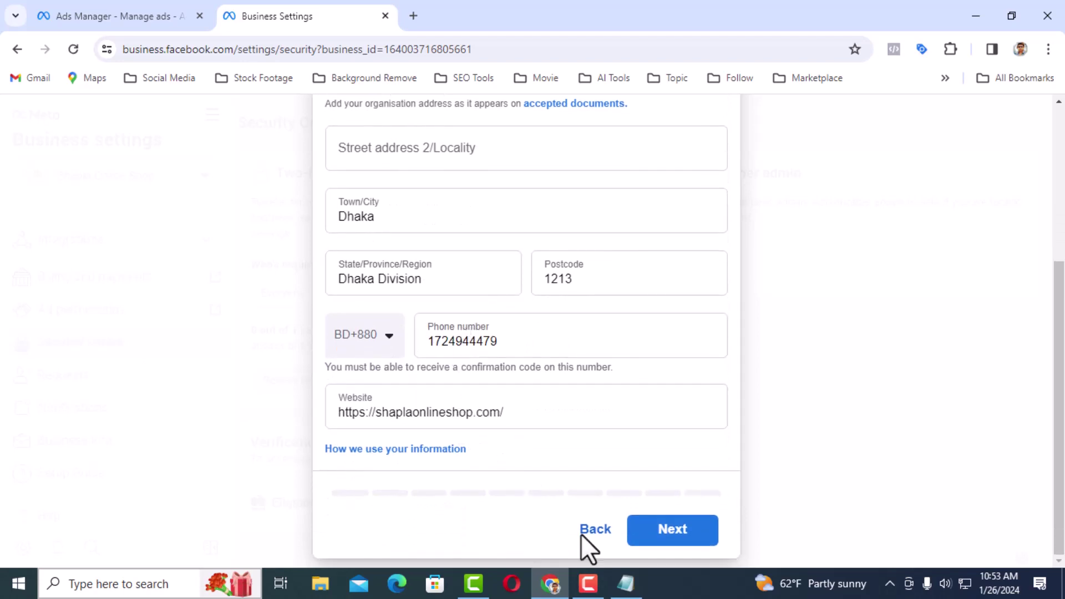
click(675, 539)
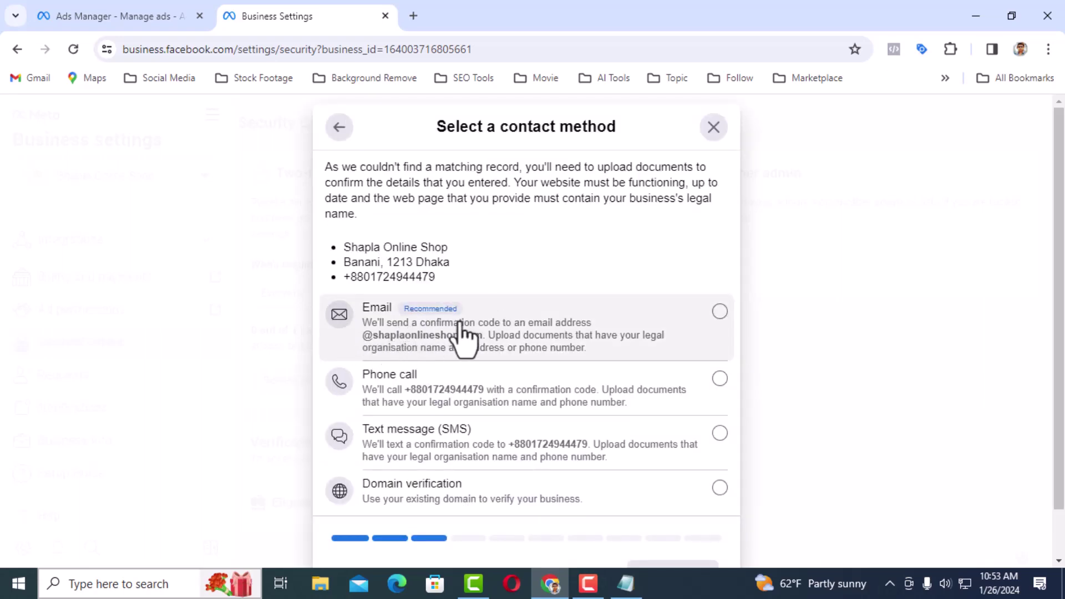
Choose Email as the contact method and continue to supporting documents.
click(719, 312)
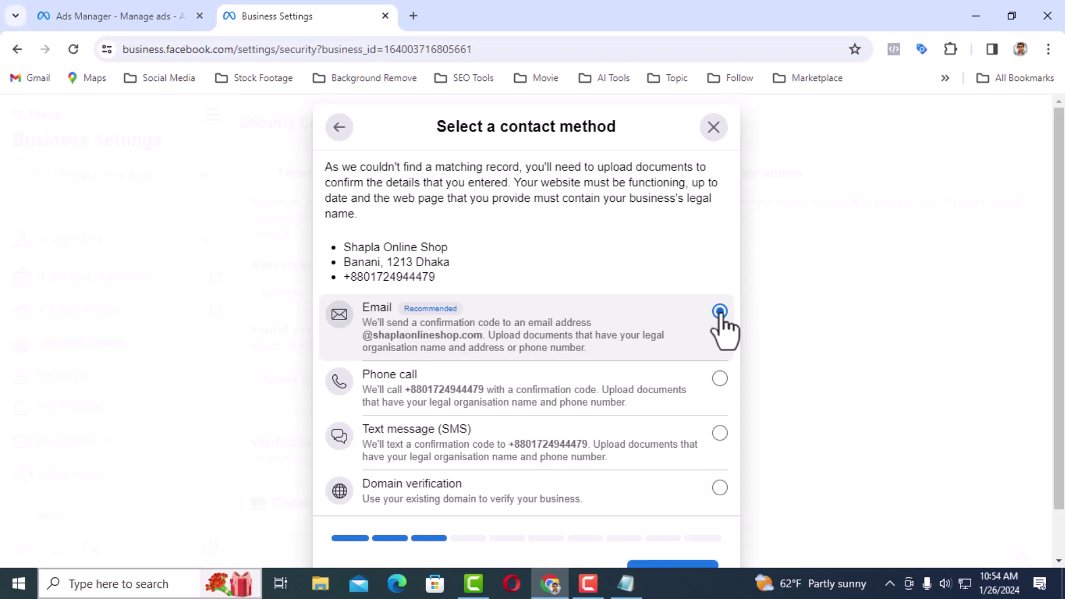
scroll(721, 325, down, 1)
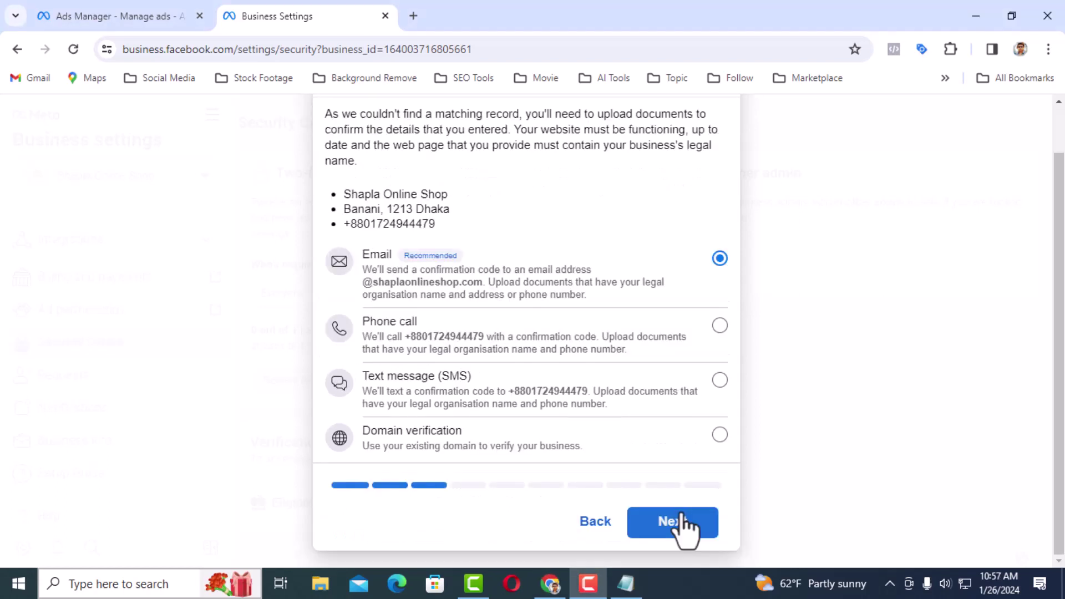
click(685, 527)
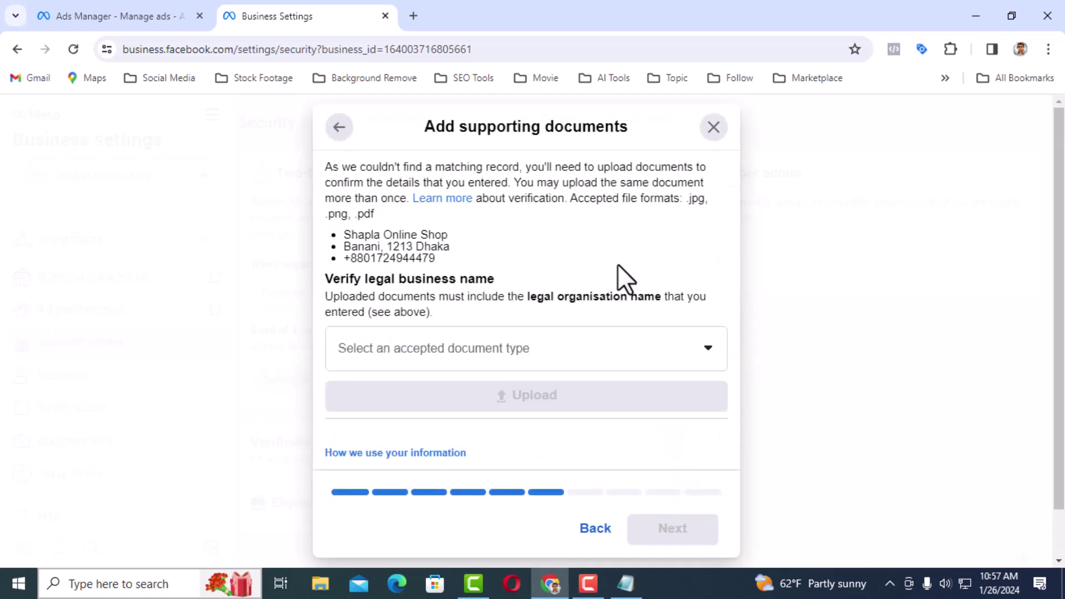
Review the accepted document types, such as bank statement and tax document.
click(596, 371)
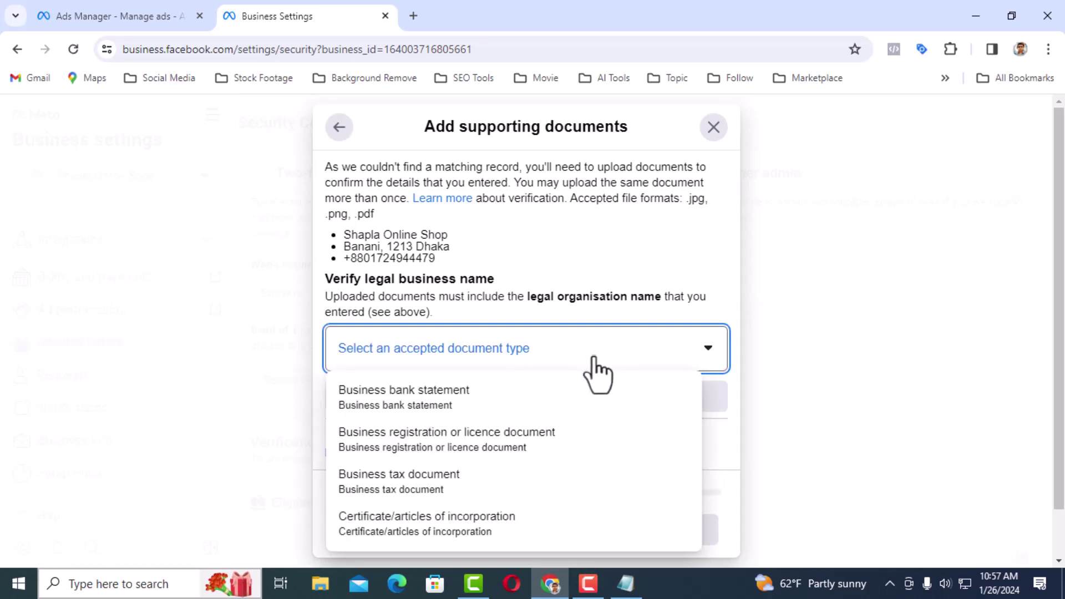
scroll(596, 409, down, 1)
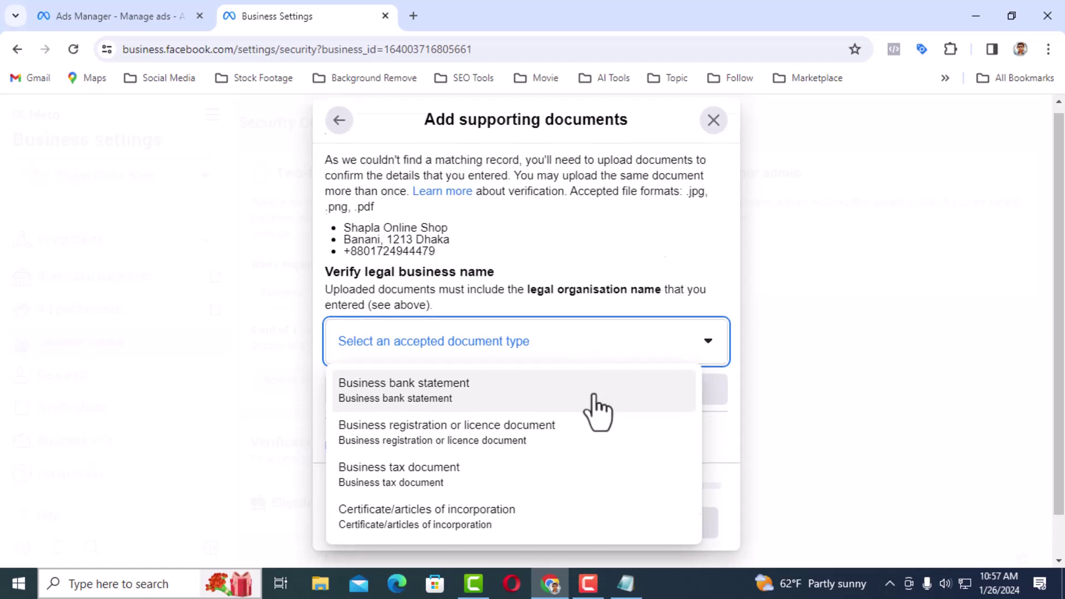